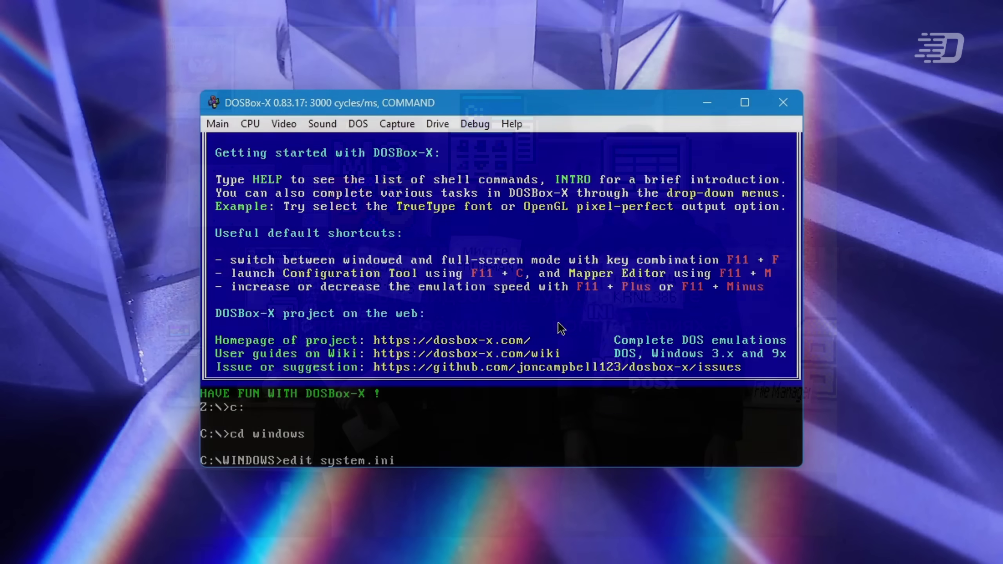
Set the Windows shell entry in SYSTEM.INI to shell=sol.exe.
key("Return")
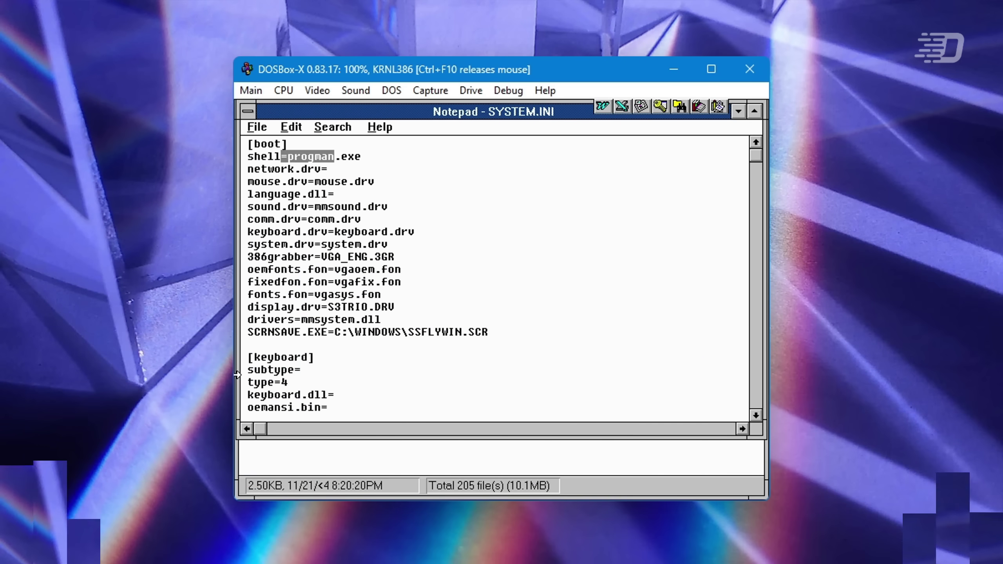
type("sol")
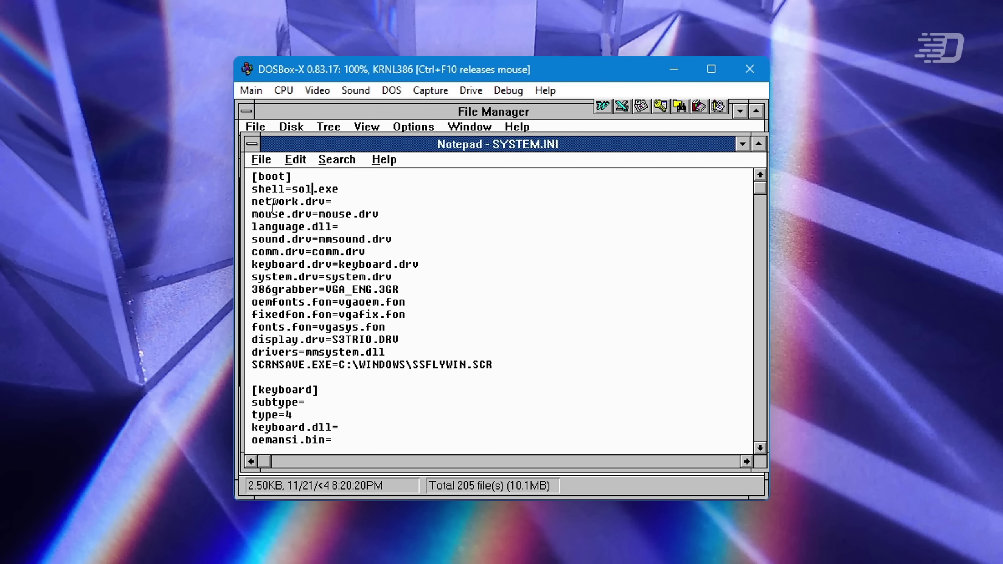
left_click(273, 240)
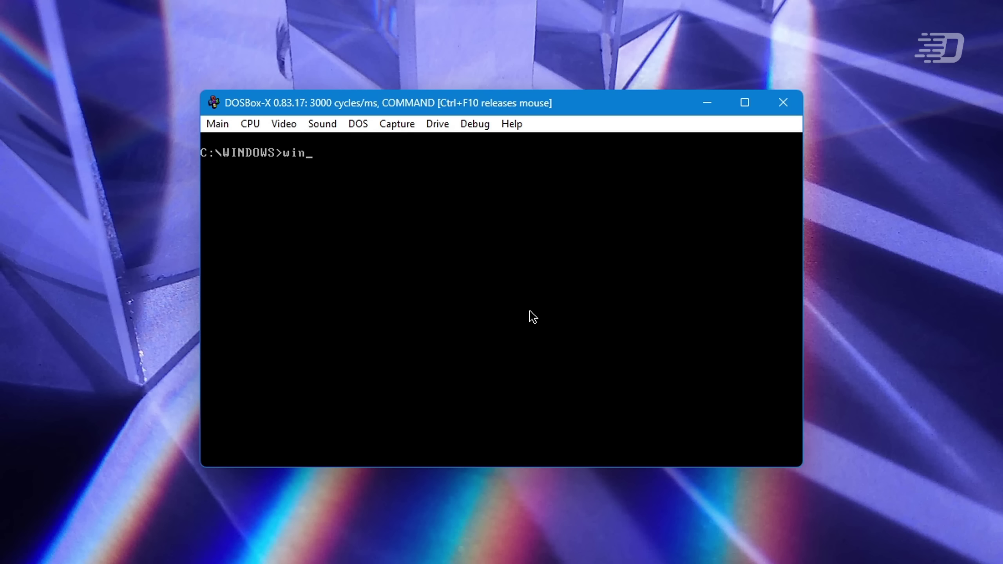
Start Windows from the DOS prompt, view the About Solitaire information and close it.
key("Return")
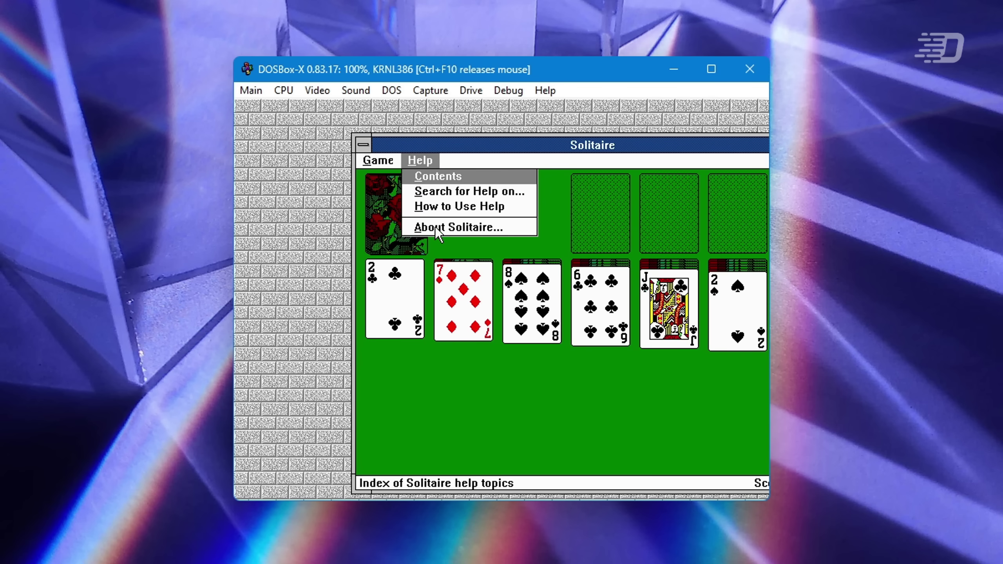
left_click(435, 226)
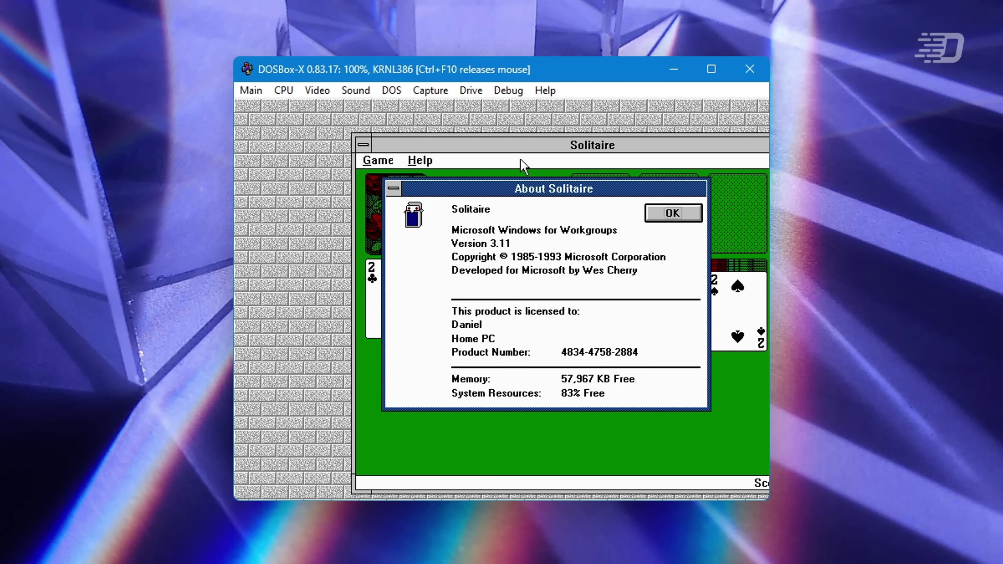
left_click(673, 218)
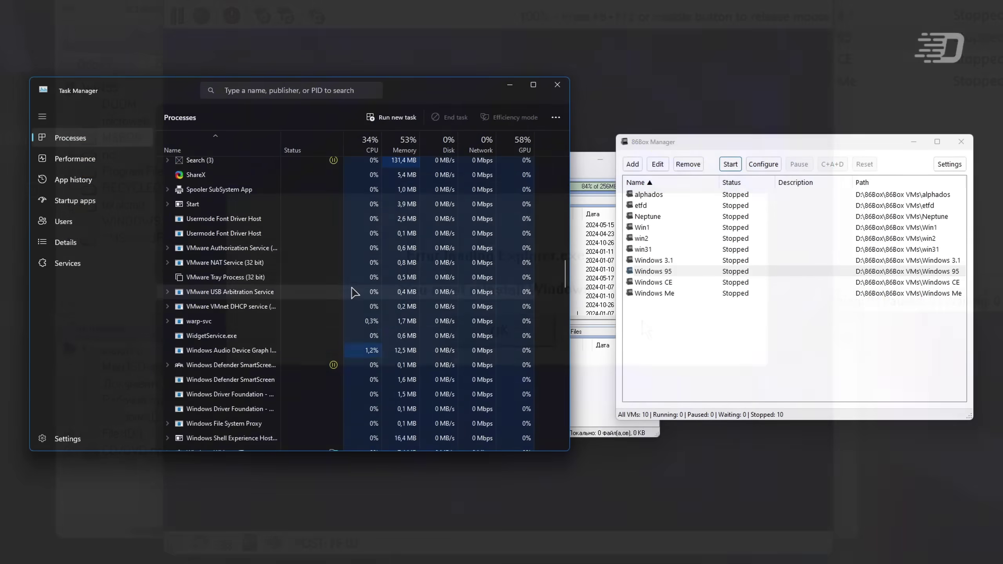
Examine the running apps and background processes in the Task Manager process list.
scroll(340, 293, "up", 5)
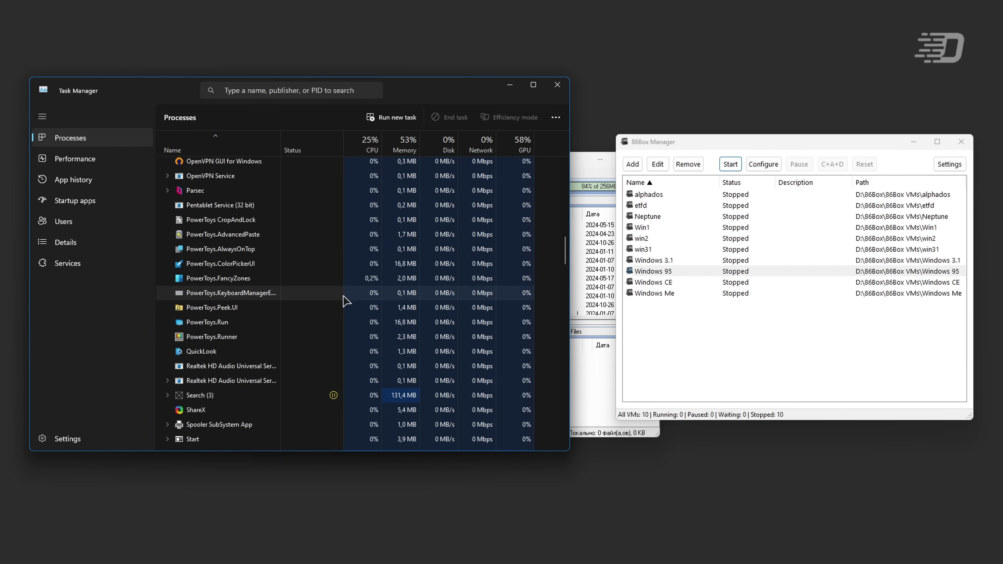
scroll(343, 301, "up", 3)
scroll(348, 316, "up", 6)
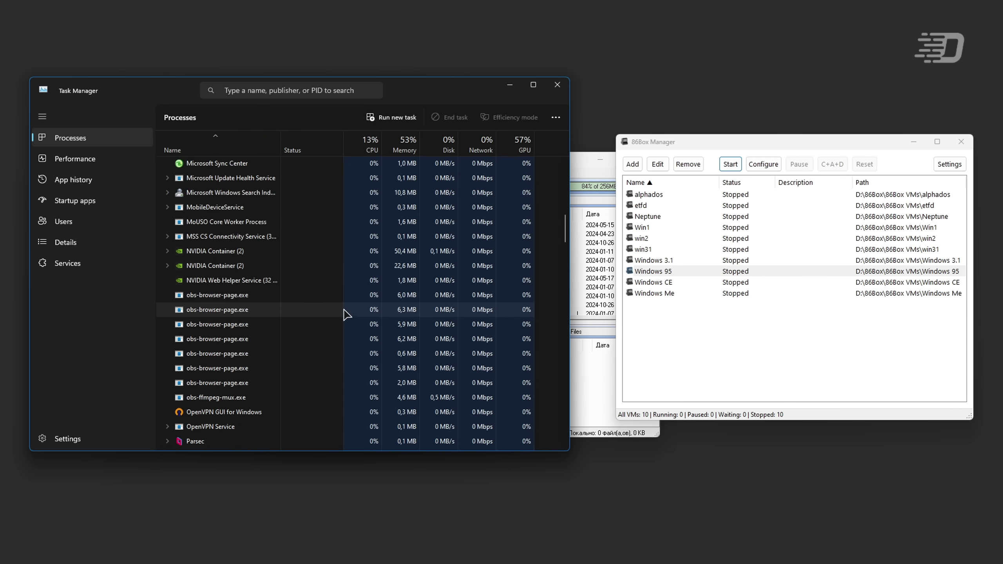
scroll(363, 314, "up", 12)
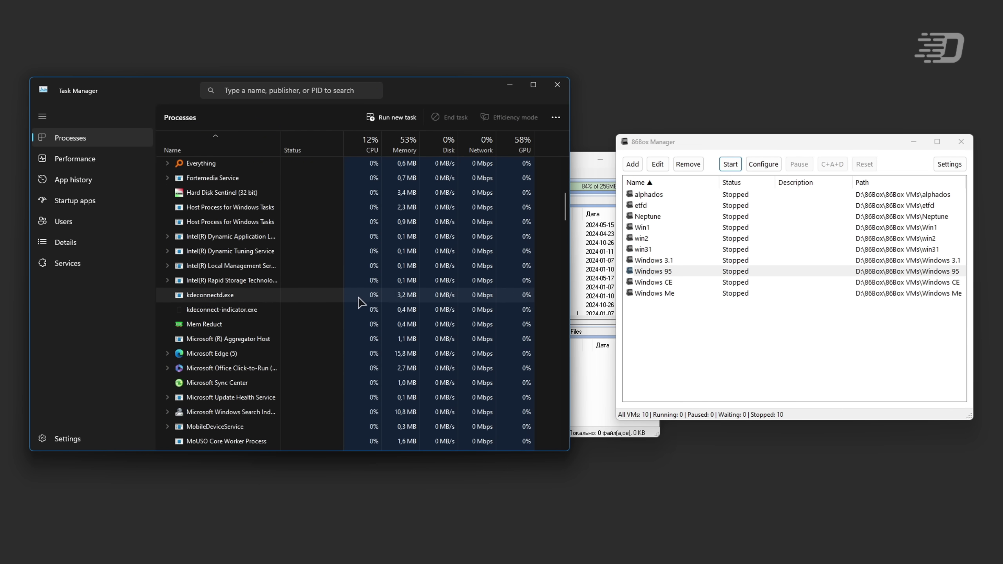
scroll(361, 293, "up", 2)
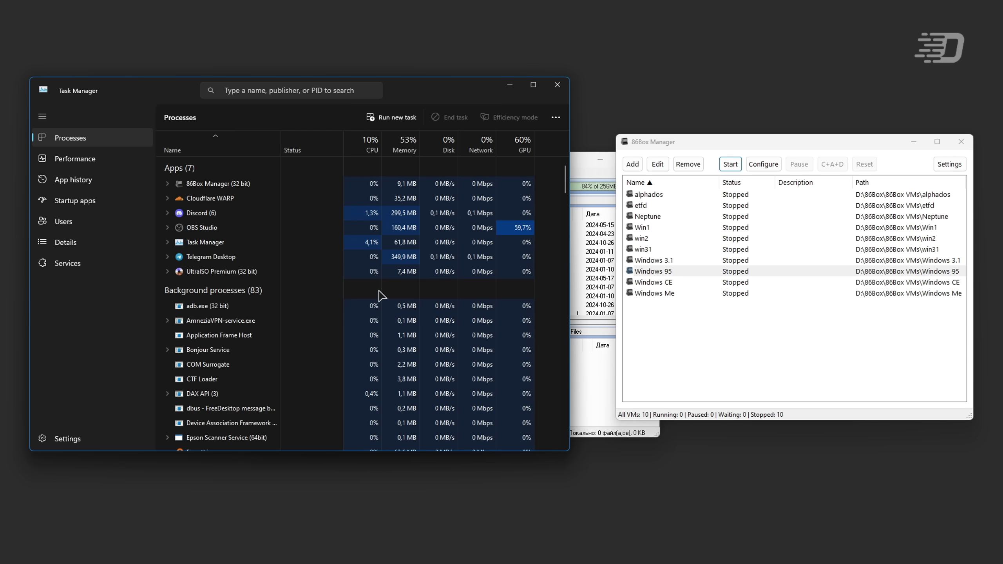
scroll(379, 291, "down", 4)
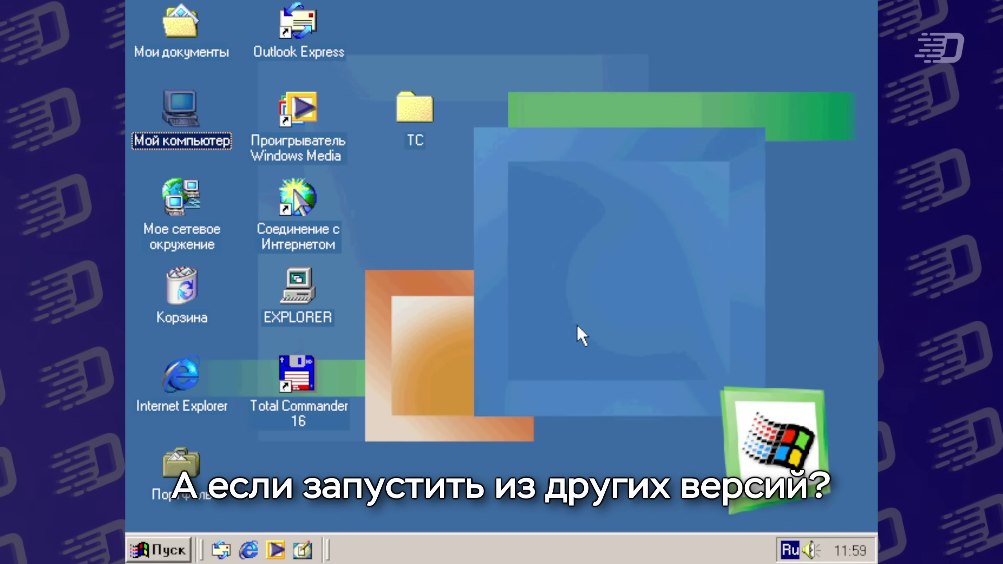
Try to open Мой компьютер from the desktop and close the Explorer error dialog.
left_click(388, 236)
double_click(199, 105)
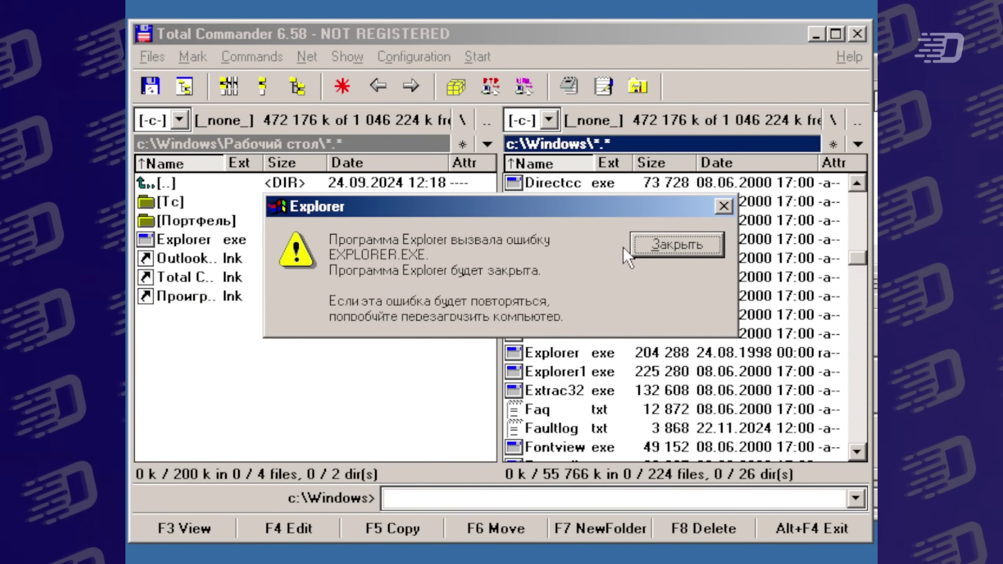
left_click(640, 240)
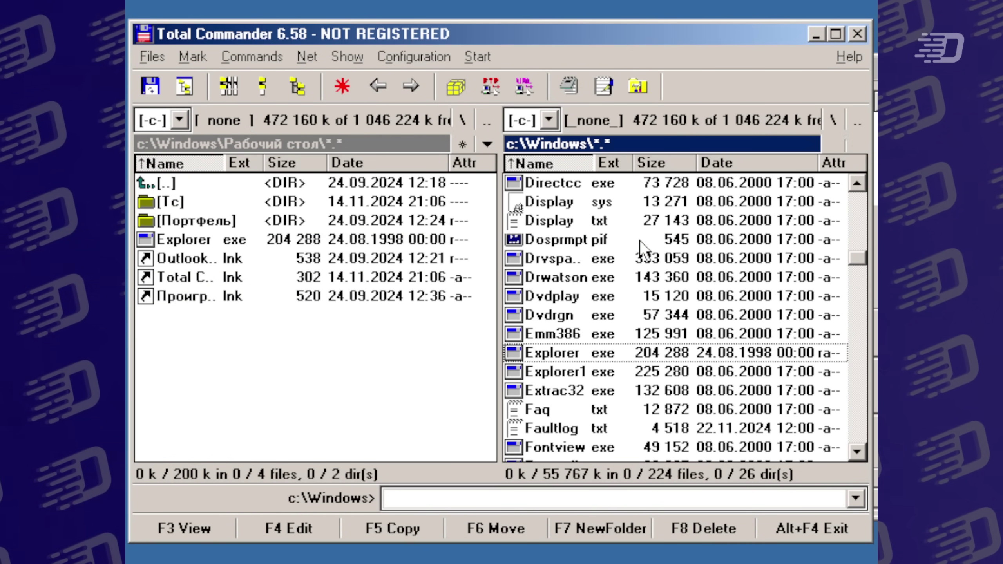
left_click(640, 240)
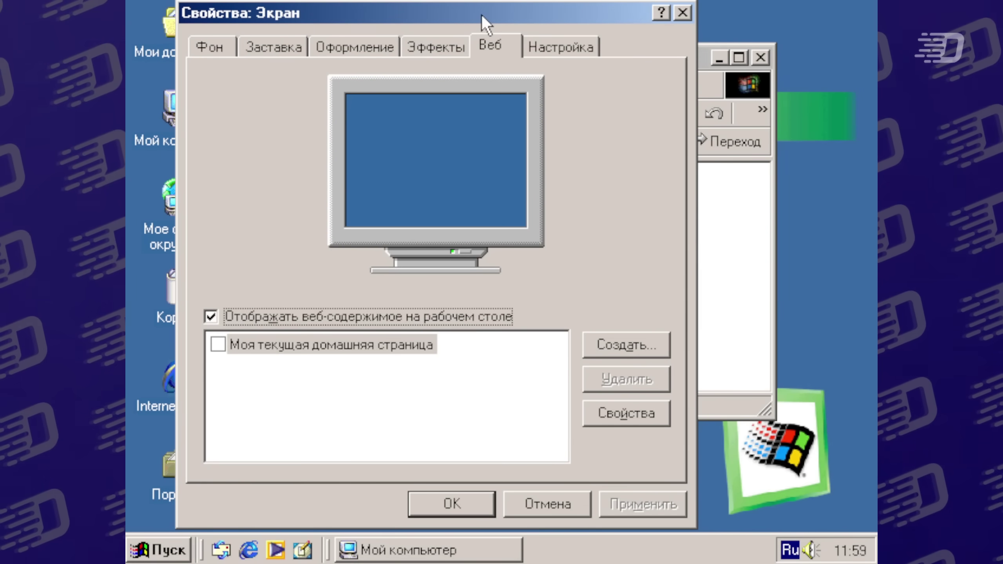
Move the display properties dialog aside and open the program information for the Мой компьютер window.
left_click_drag(481, 14, 669, 92)
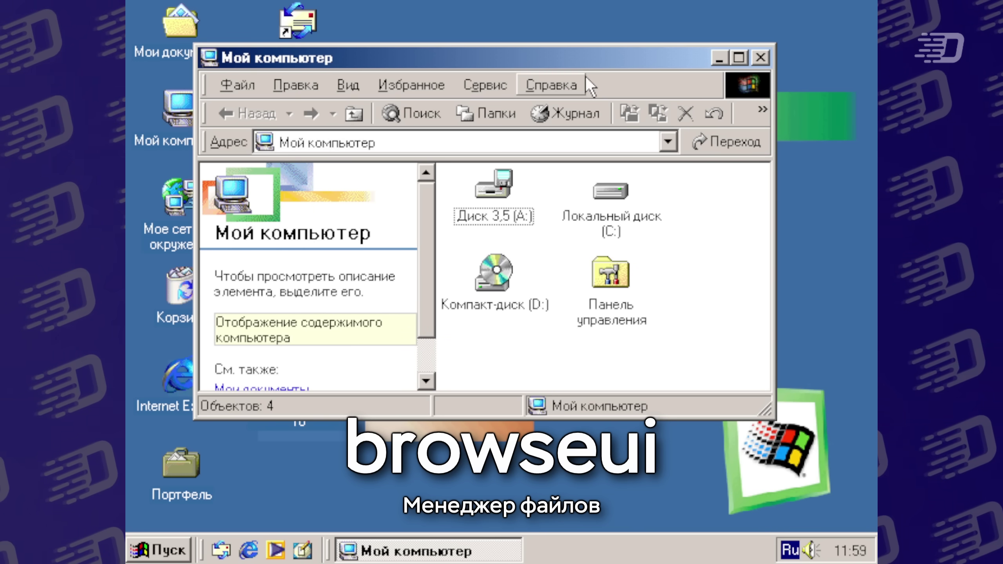
left_click(551, 85)
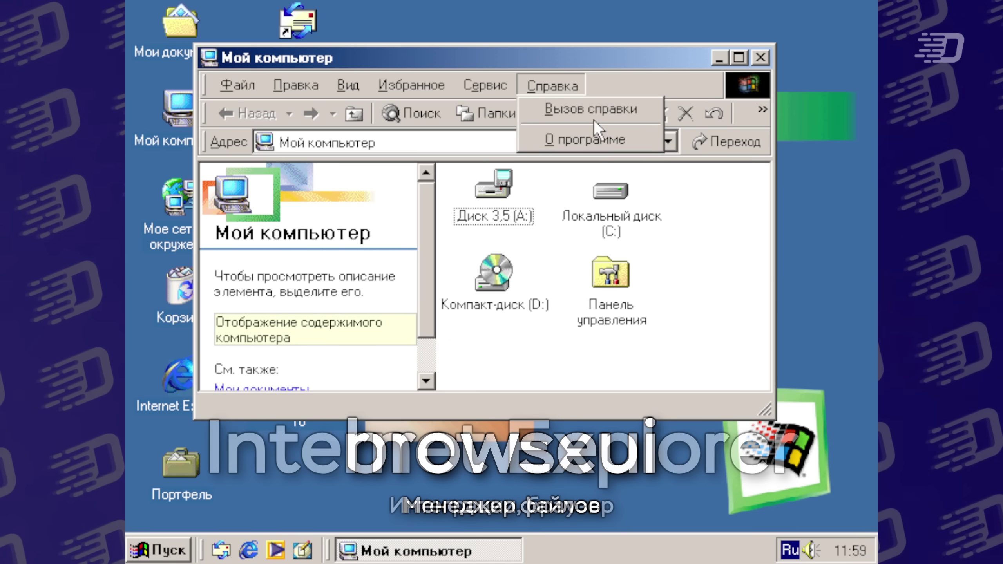
left_click(580, 134)
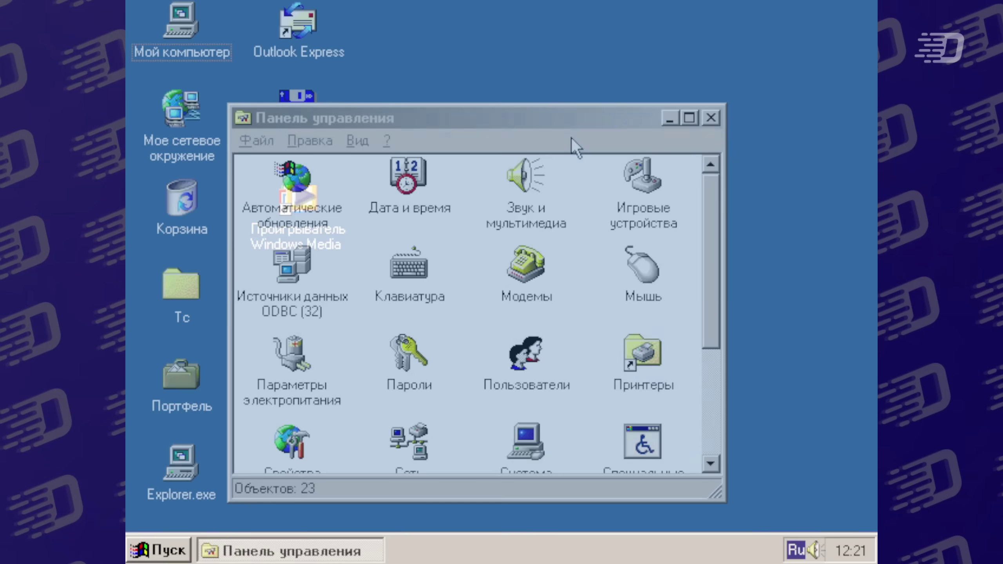
Reposition the Панель управления window on the desktop and look through its remaining items.
left_click_drag(561, 123, 648, 112)
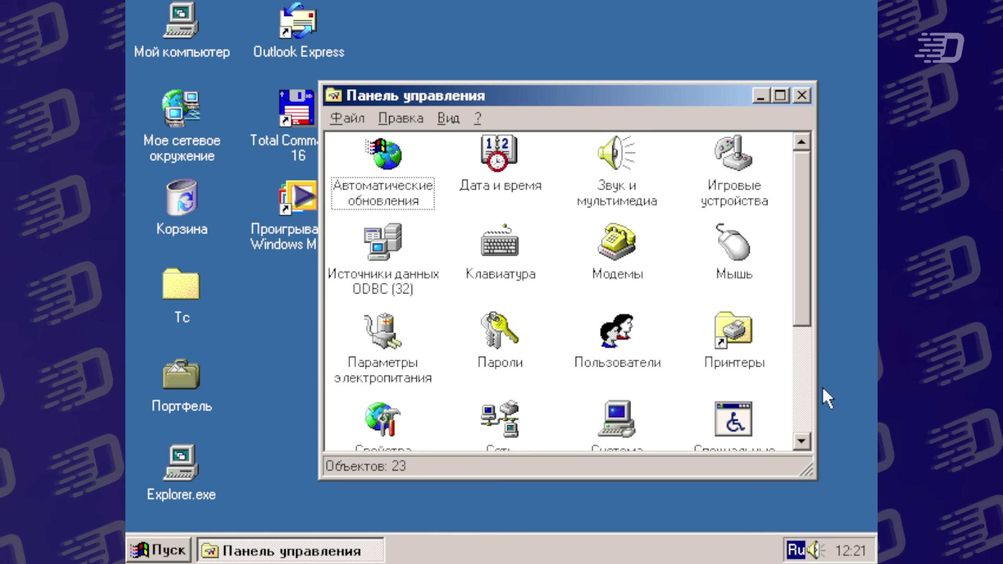
left_click(799, 400)
left_click(480, 407)
Open the shutdown dialog from the Start menu and dismiss it.
left_click(158, 550)
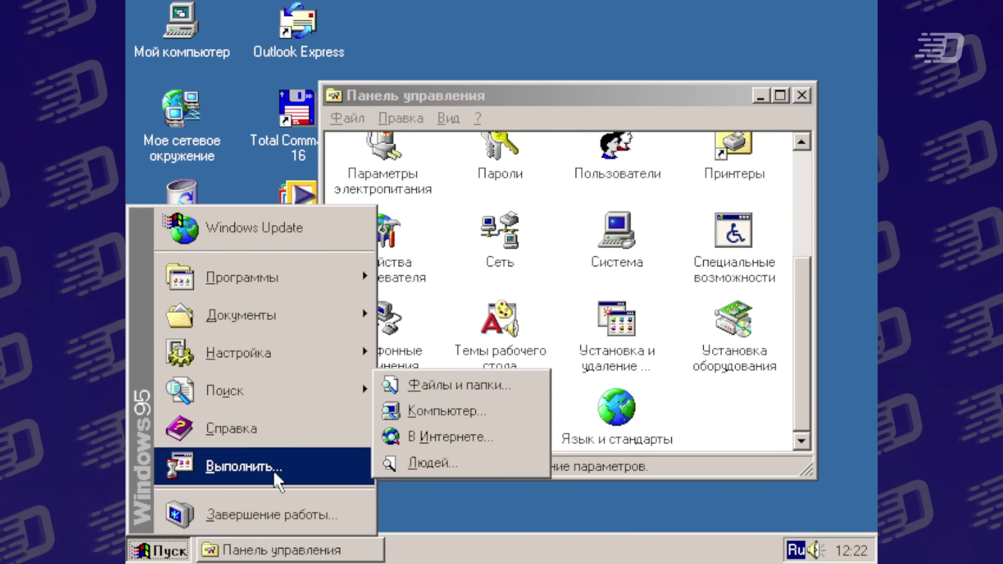
left_click(268, 514)
left_click(534, 363)
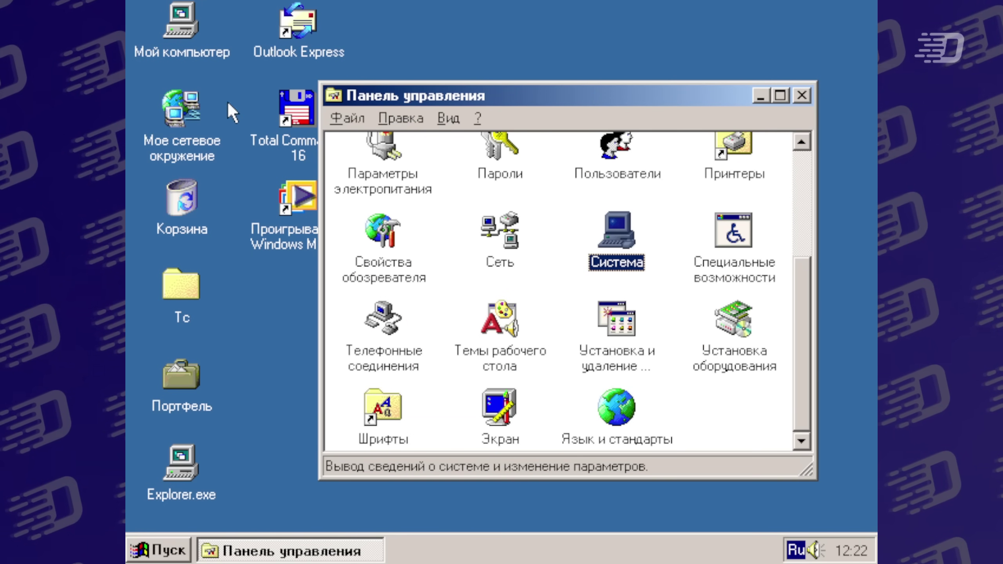
Open Мой компьютер from the desktop and display its help commands.
double_click(216, 45)
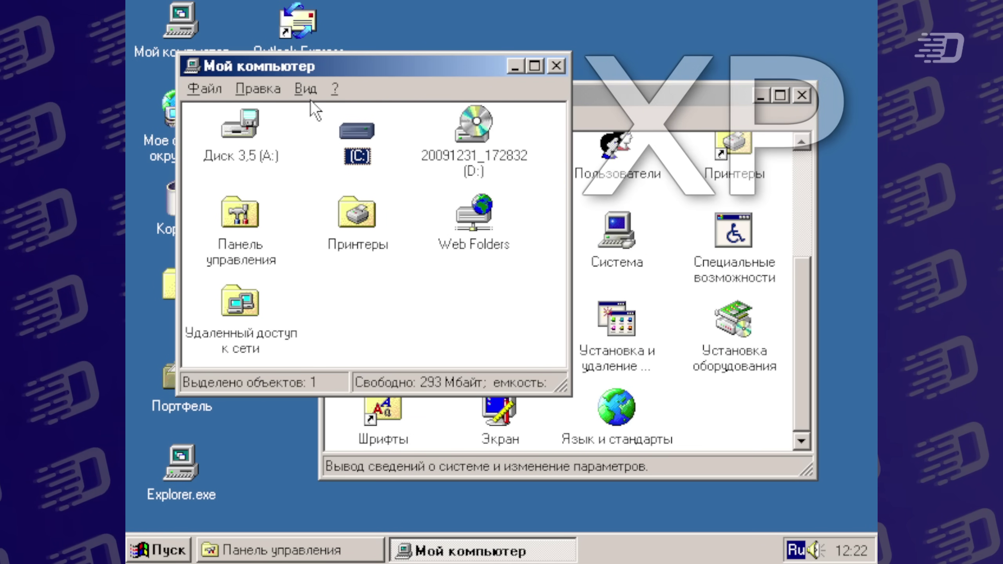
left_click(334, 89)
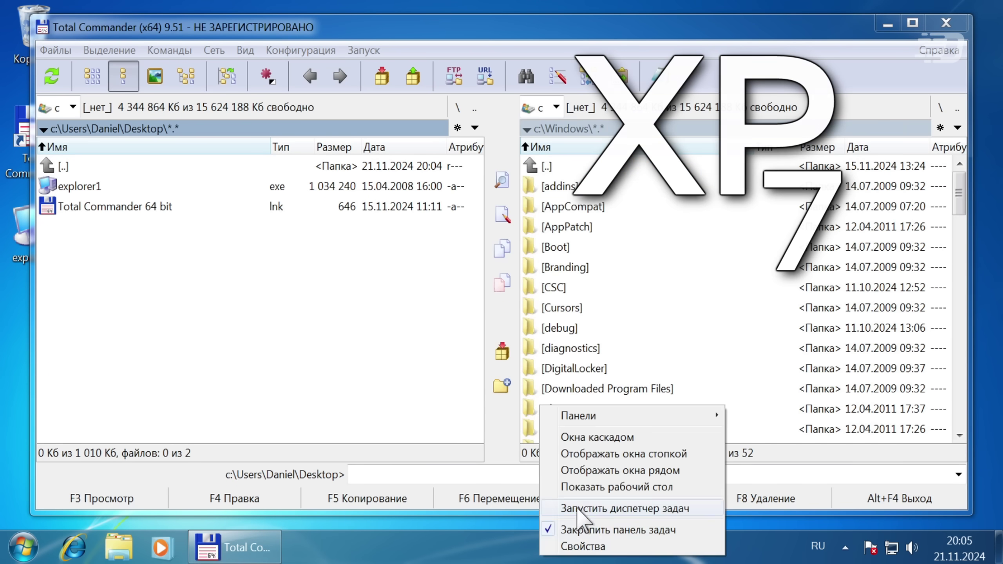
End the explorer.exe process in the Windows 7 Task Manager and minimize Task Manager.
left_click(593, 513)
left_click(538, 242)
left_click(801, 474)
left_click(564, 325)
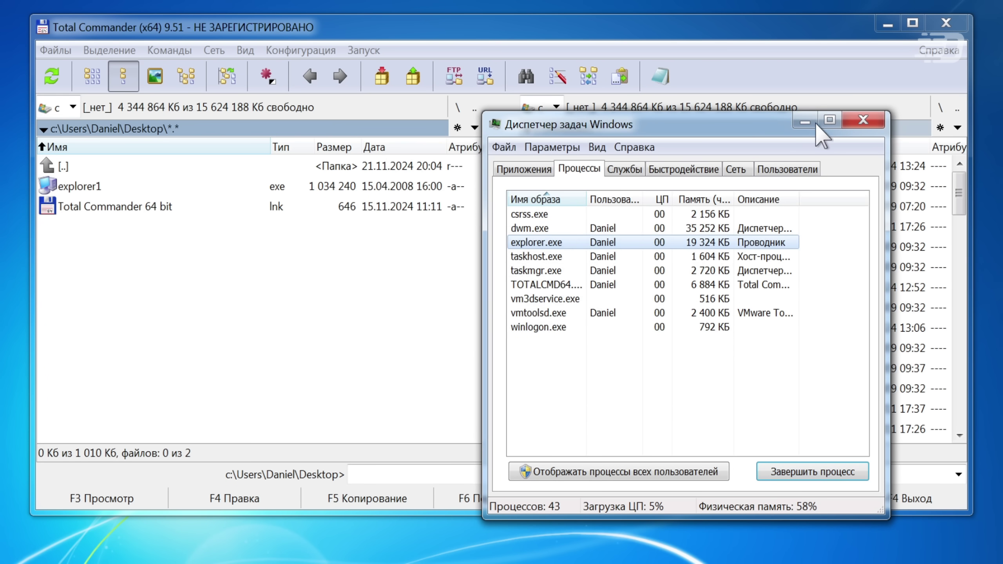
left_click(863, 119)
Try to launch explorer1.exe from the desktop folder in Total Commander and close the application error.
double_click(257, 186)
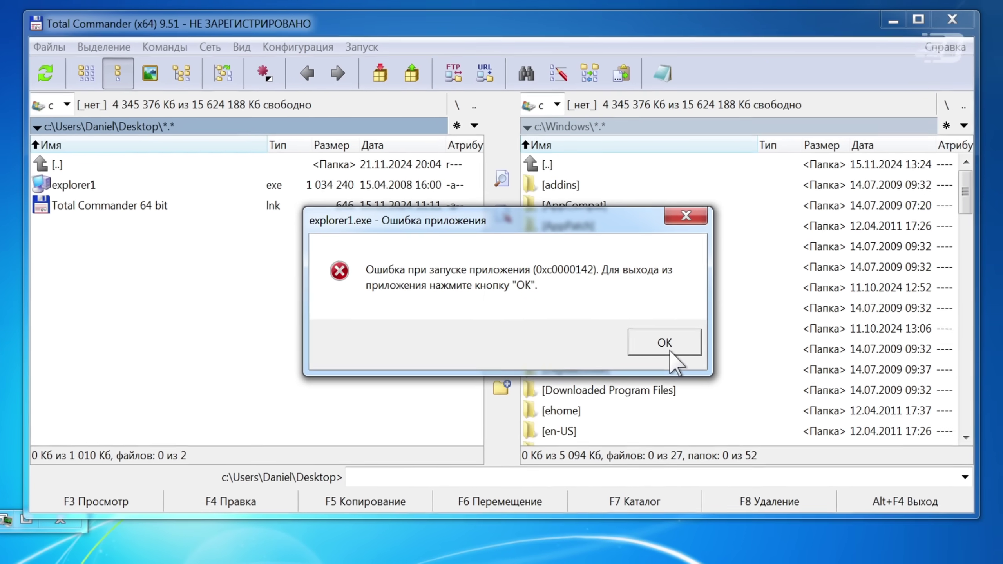
left_click(723, 376)
Rename explorer1.exe in the desktop folder to explorer.exe and launch it.
key("shift+F6")
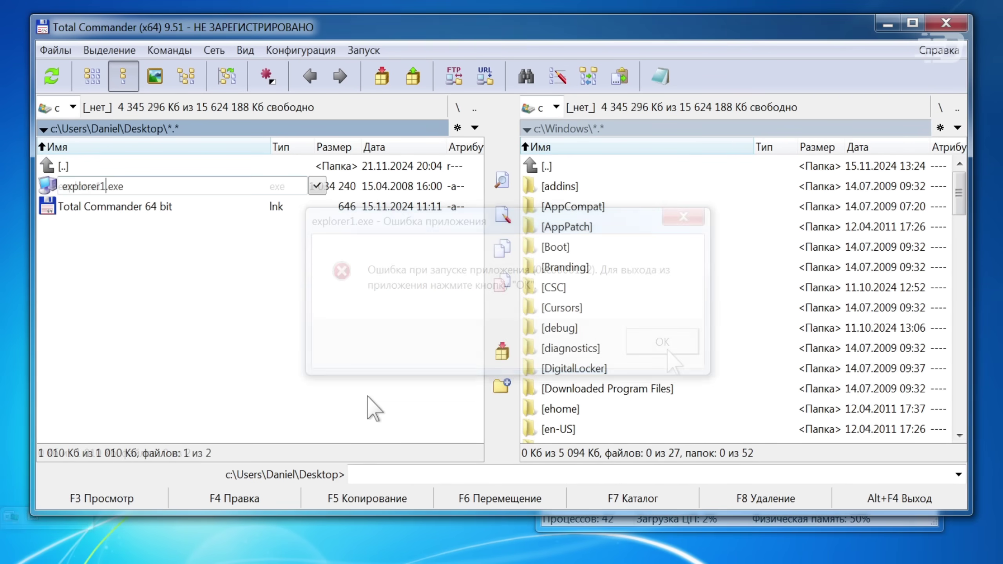
type("explorer")
key("Return")
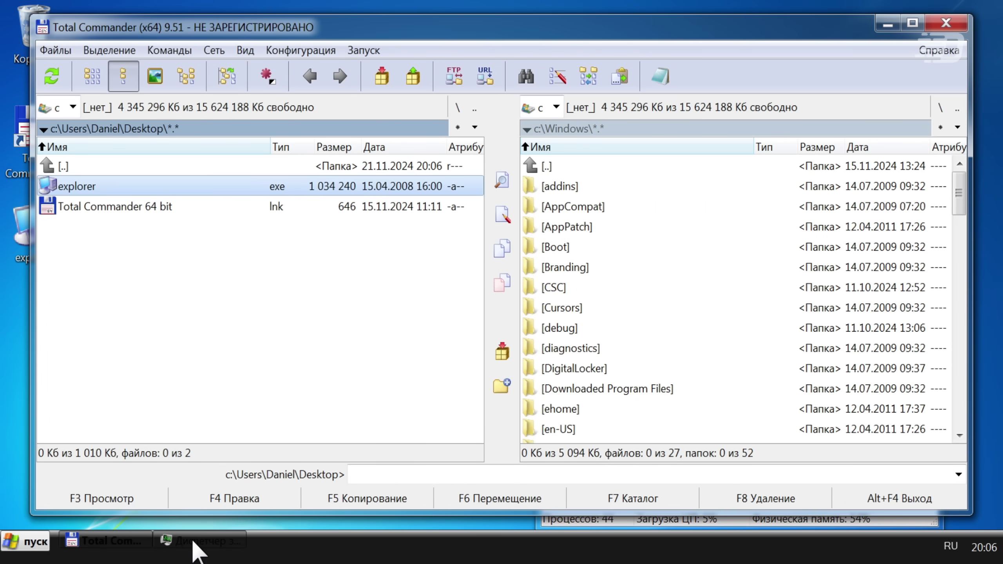
Restore the Task Manager window from the taskbar, view its window commands and dismiss them.
left_click(194, 547)
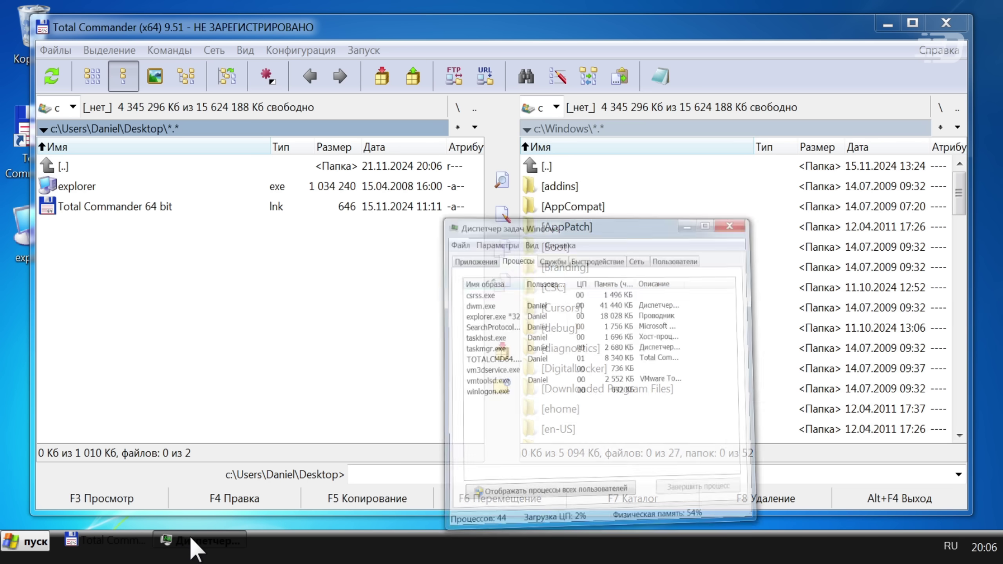
right_click(194, 540)
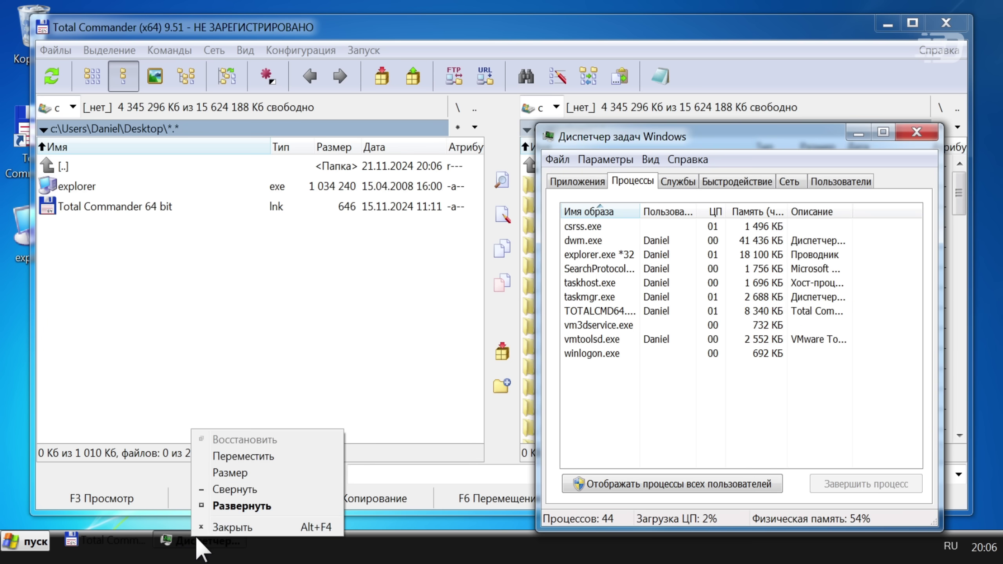
left_click(226, 374)
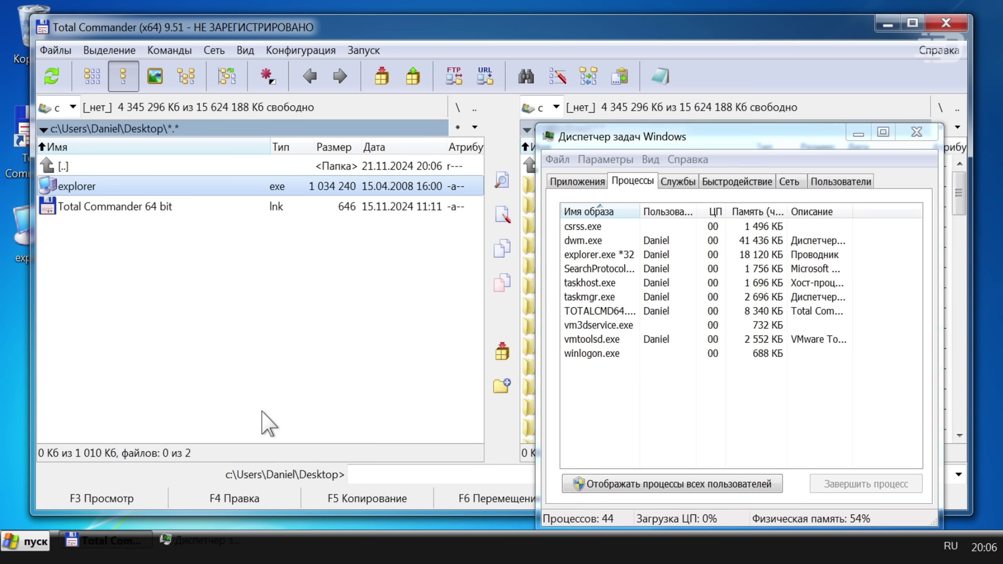
Open the Start menu and apply the Классическая theme in the Персонализация settings.
left_click(32, 549)
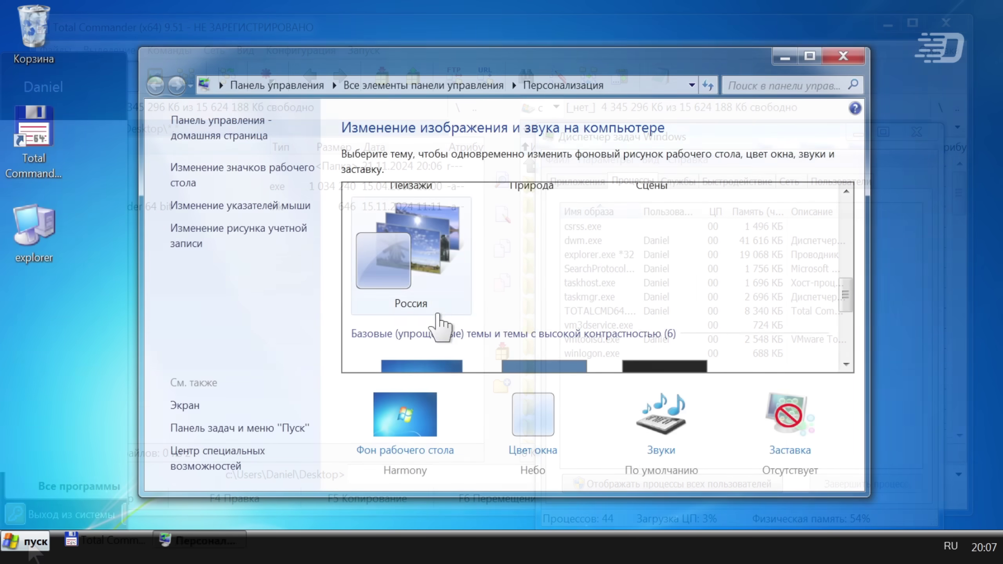
scroll(436, 321, "down", 3)
left_click(547, 291)
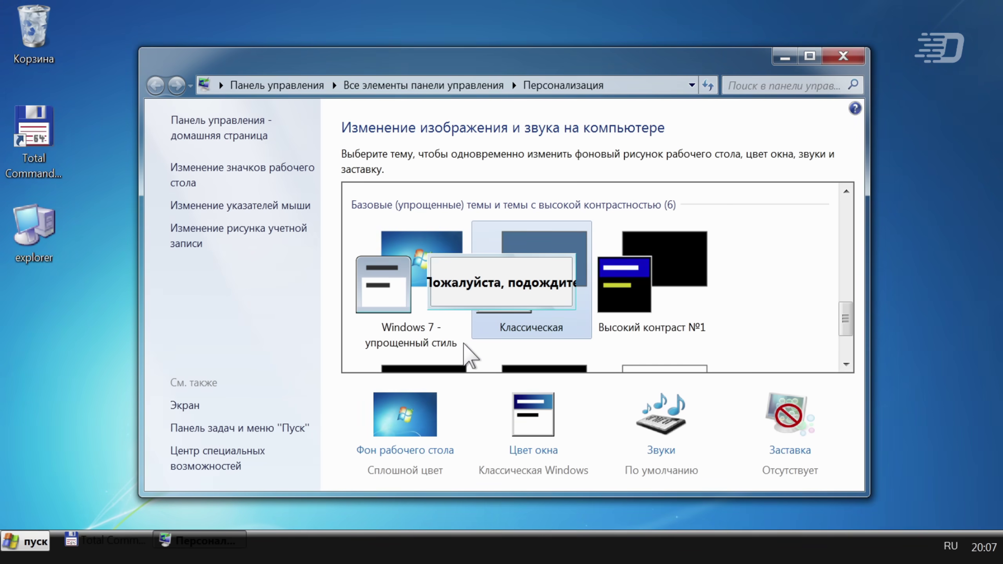
Open Панель управления and Настройка доступа программ и умолчаний from the Start menu.
left_click(32, 553)
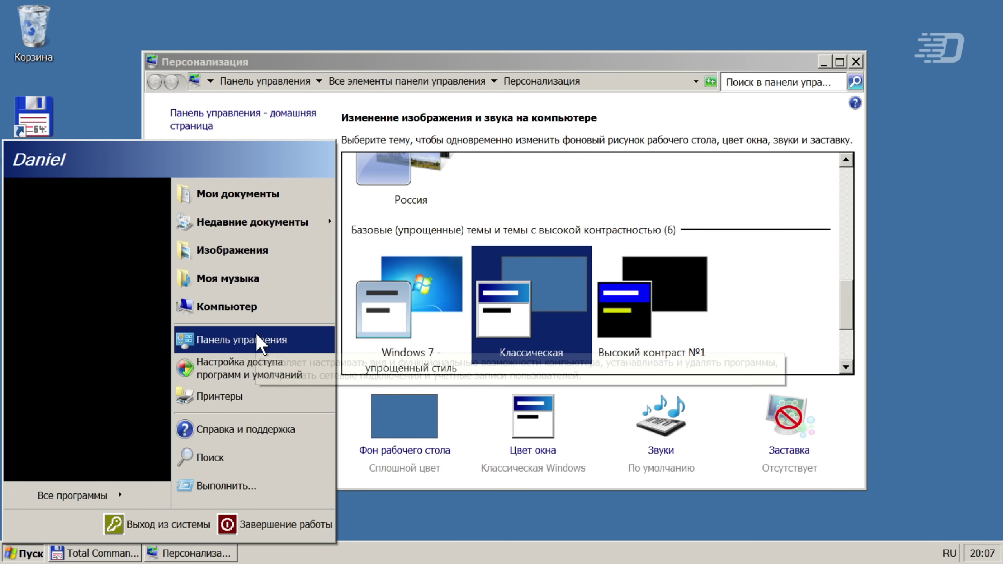
left_click(253, 330)
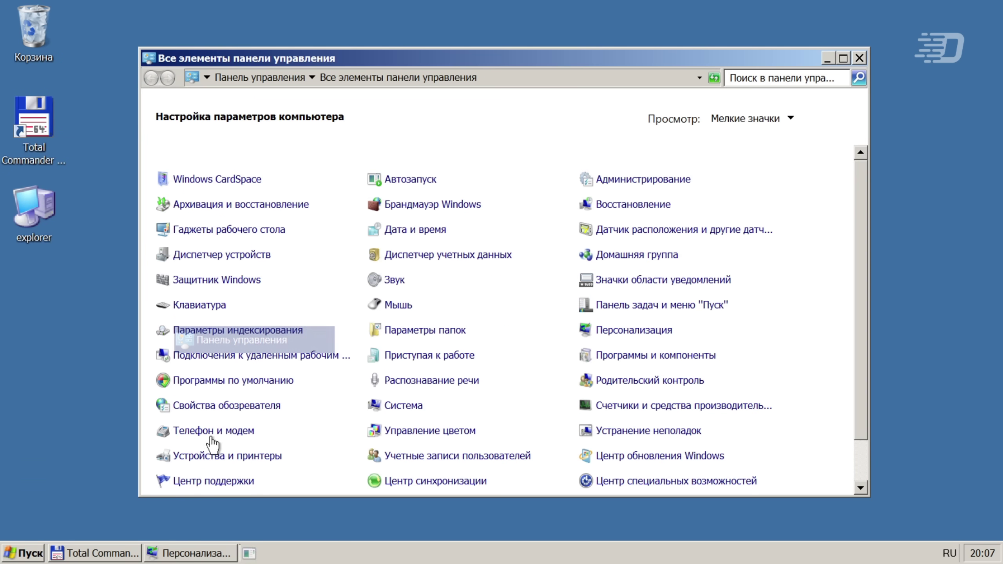
left_click(24, 553)
left_click(245, 368)
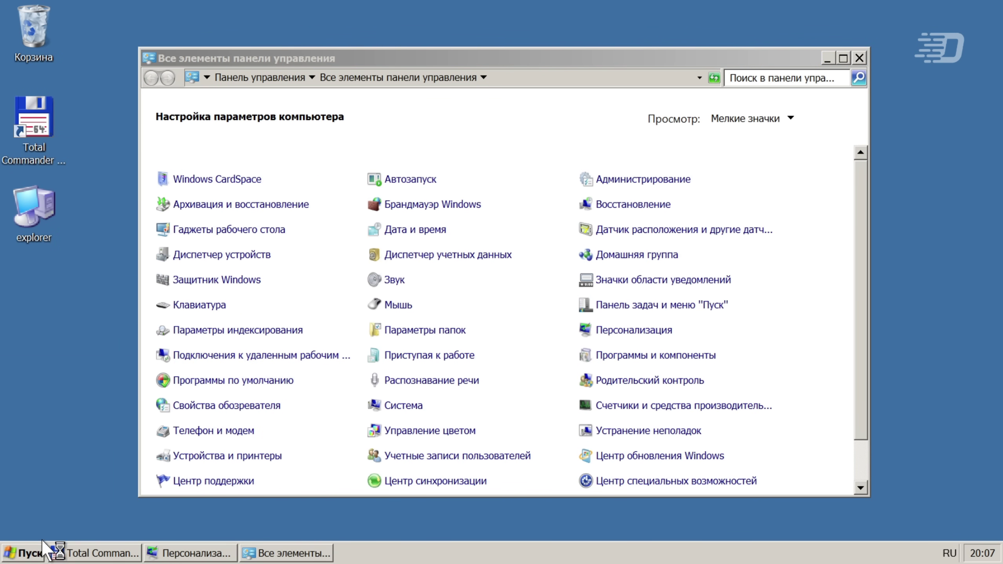
Open the Принтеры and Поиск windows from the Start menu.
left_click(38, 551)
left_click(221, 396)
key("super")
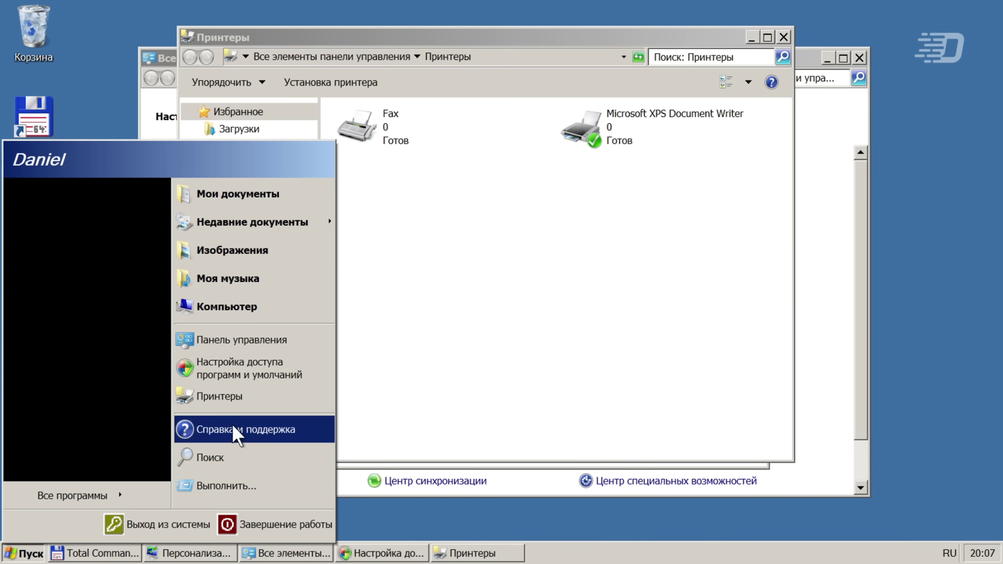
left_click(233, 465)
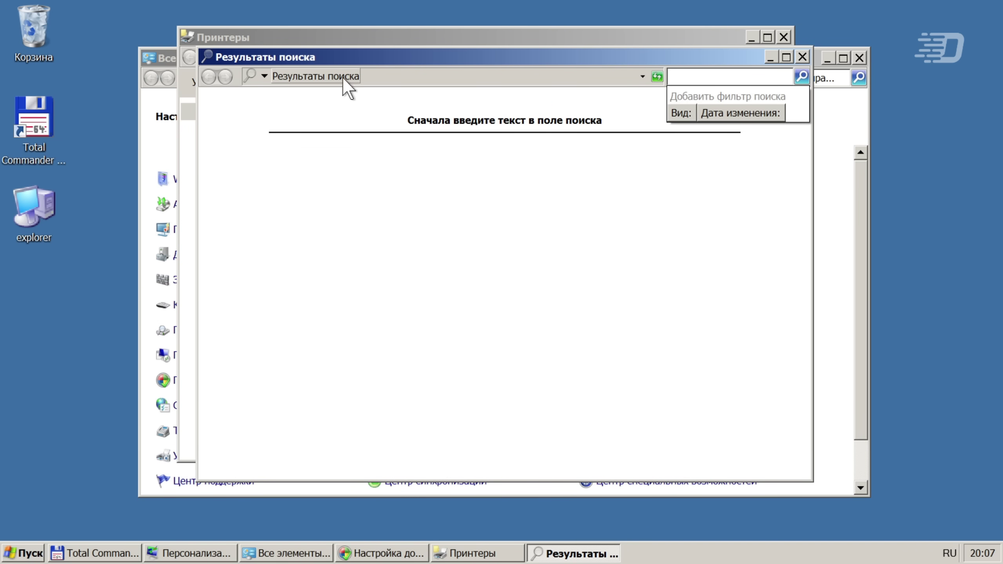
Choose Выход из системы in the Start menu and dismiss the explorer.exe error.
left_click(25, 553)
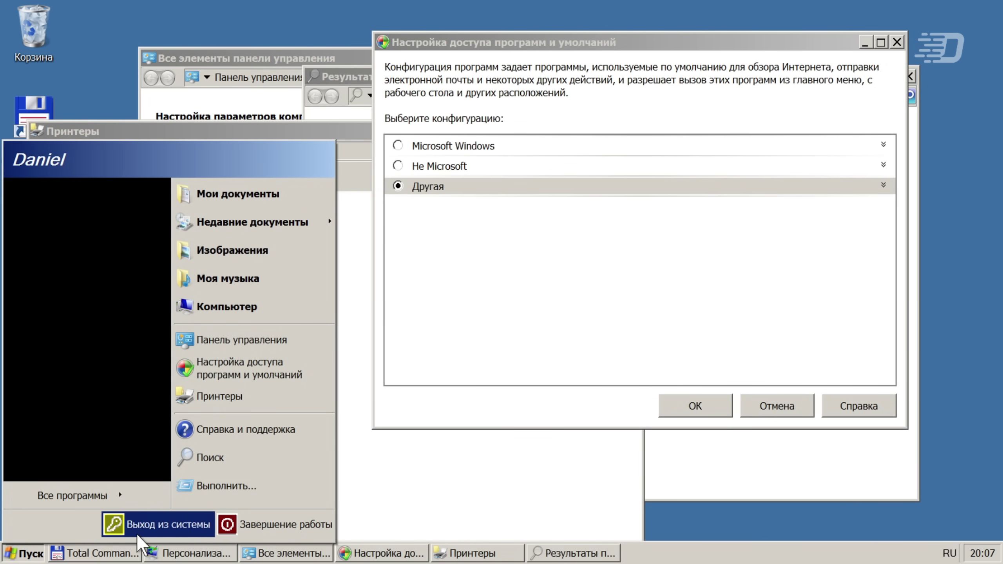
left_click(138, 533)
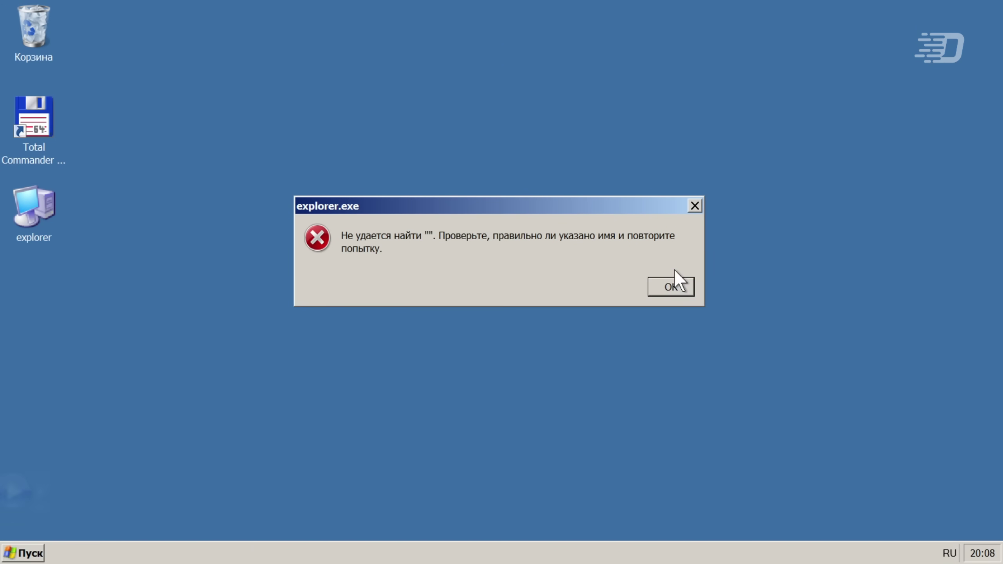
left_click(671, 287)
Try to open Персонализация from the desktop and Настройка доступа программ и умолчаний from the Start menu, and dismiss the explorer.exe error.
right_click(332, 200)
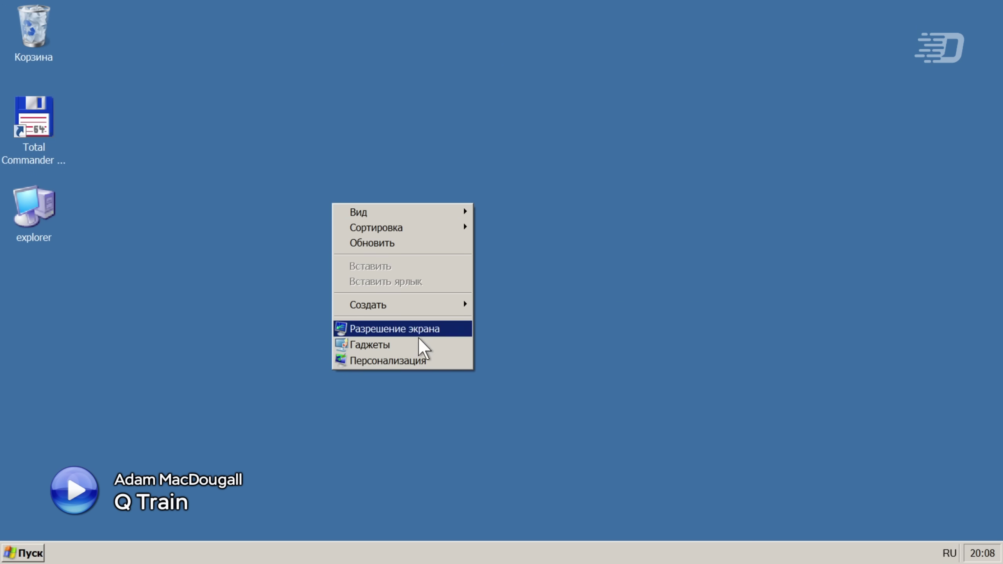
left_click(418, 360)
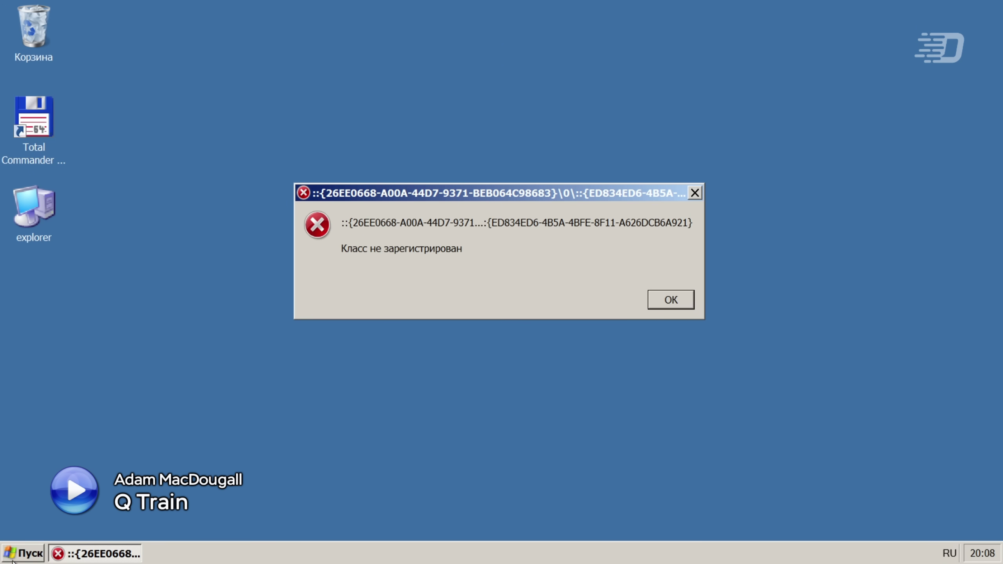
left_click(11, 560)
left_click(285, 359)
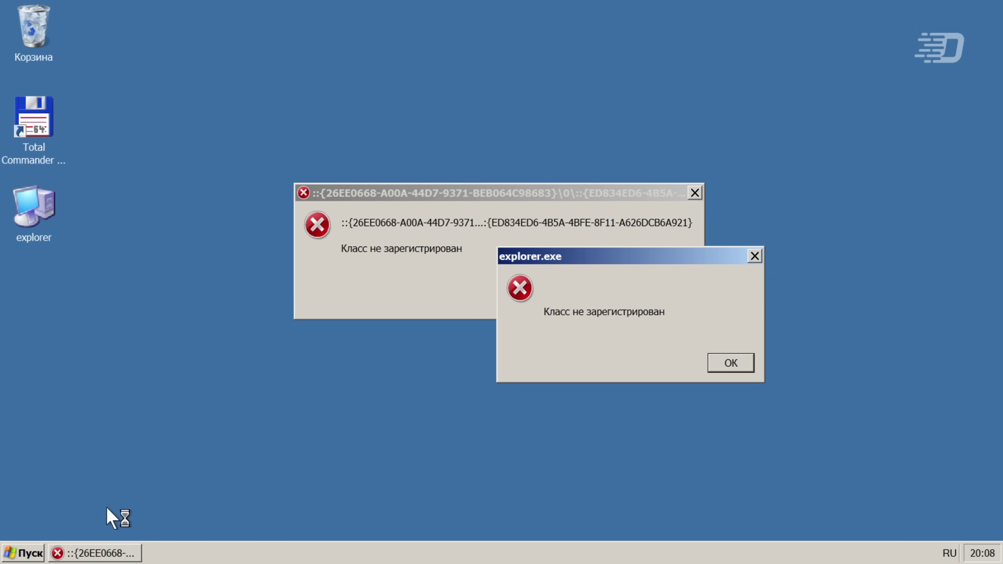
left_click(42, 553)
left_click(731, 363)
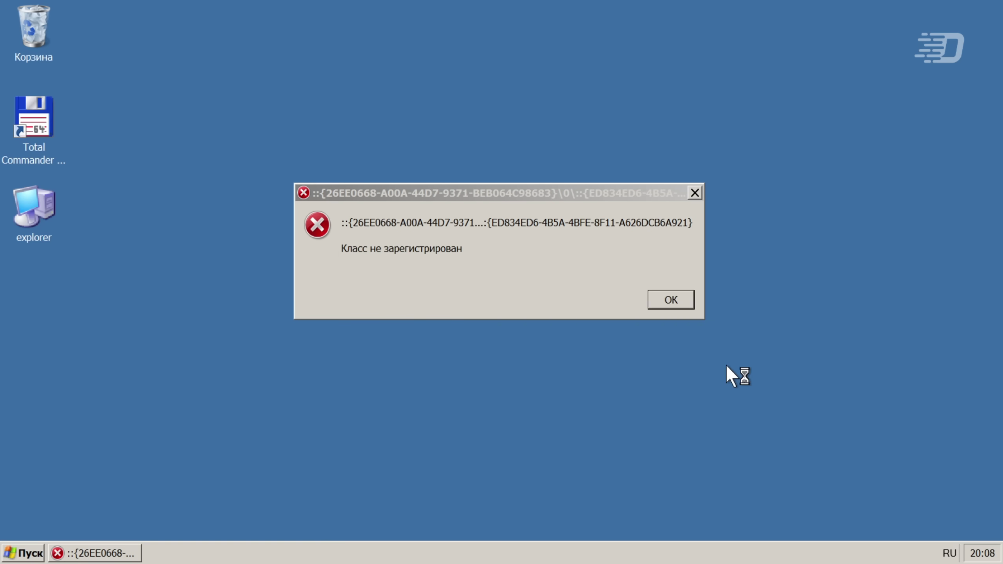
left_click(367, 168)
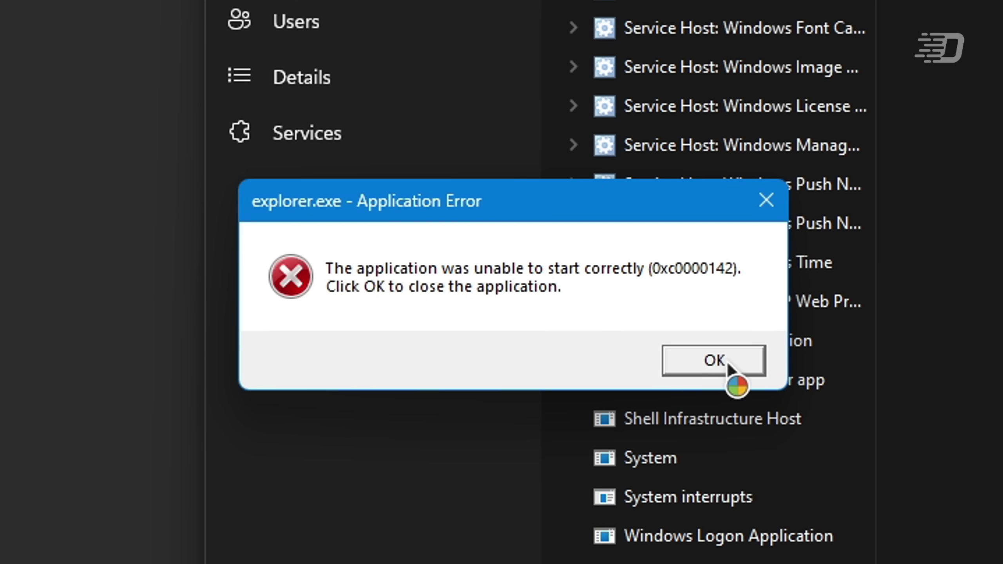
Dismiss the explorer.exe application error, and minimize Total Commander to reach the Windows 7 desktop and its Start menu.
left_click(753, 365)
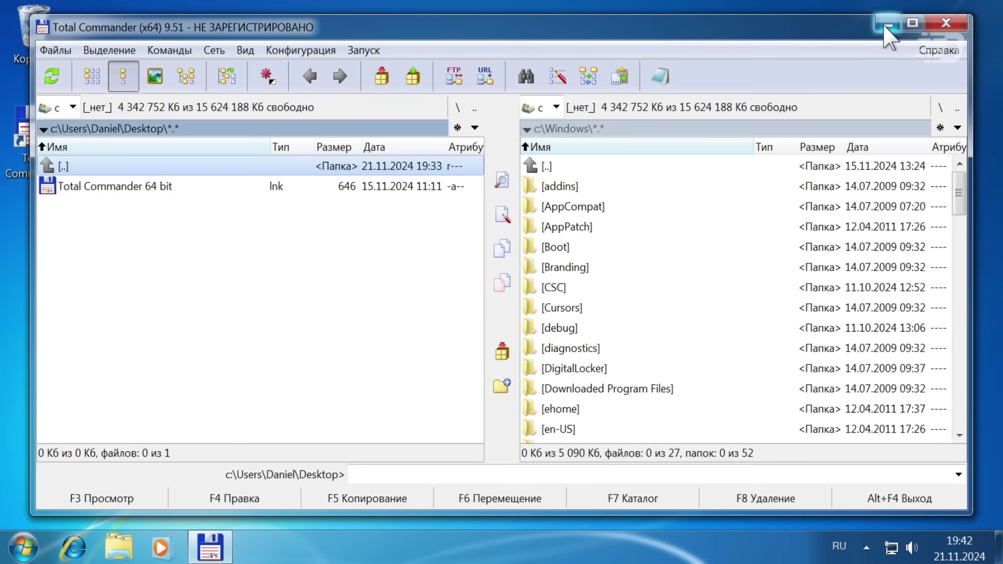
left_click(896, 18)
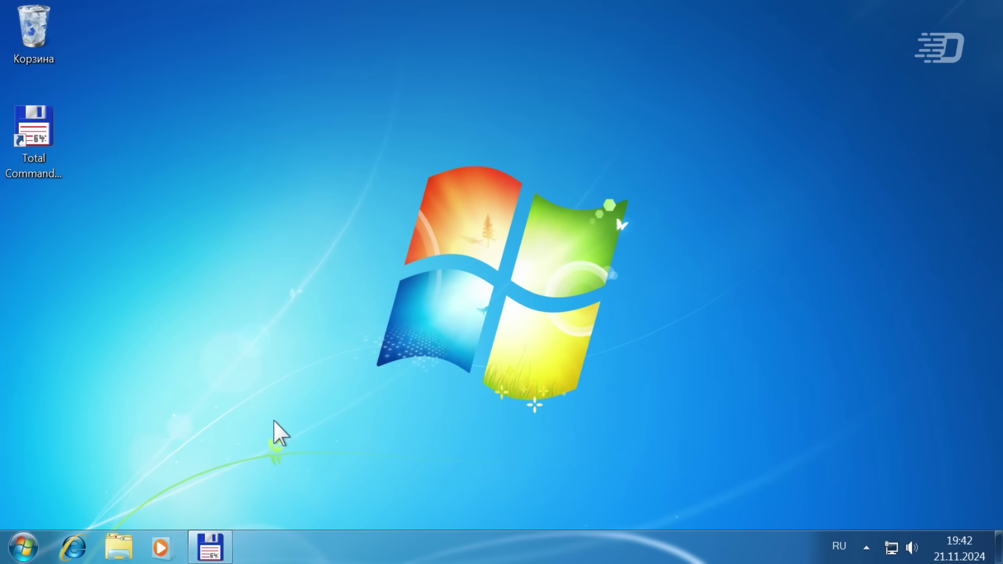
left_click(24, 552)
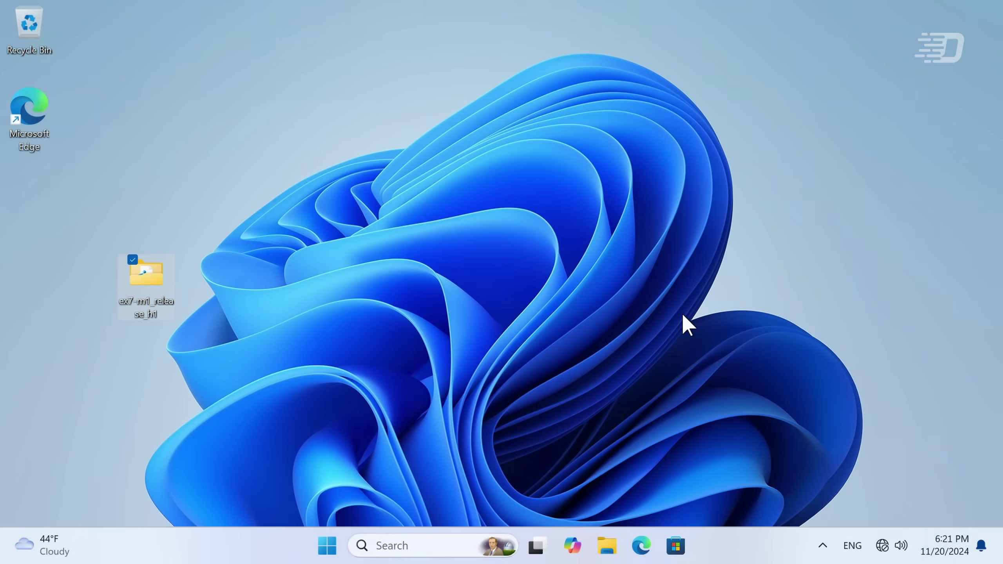
Open Windows 11 Settings and review the device and Windows specifications on the About page and the Accounts page.
left_click(337, 553)
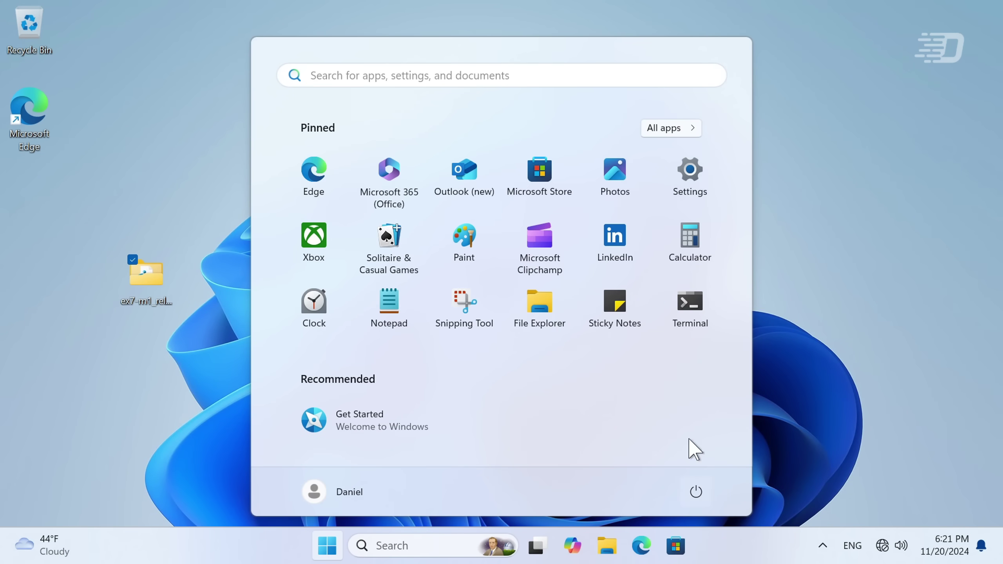
left_click(690, 174)
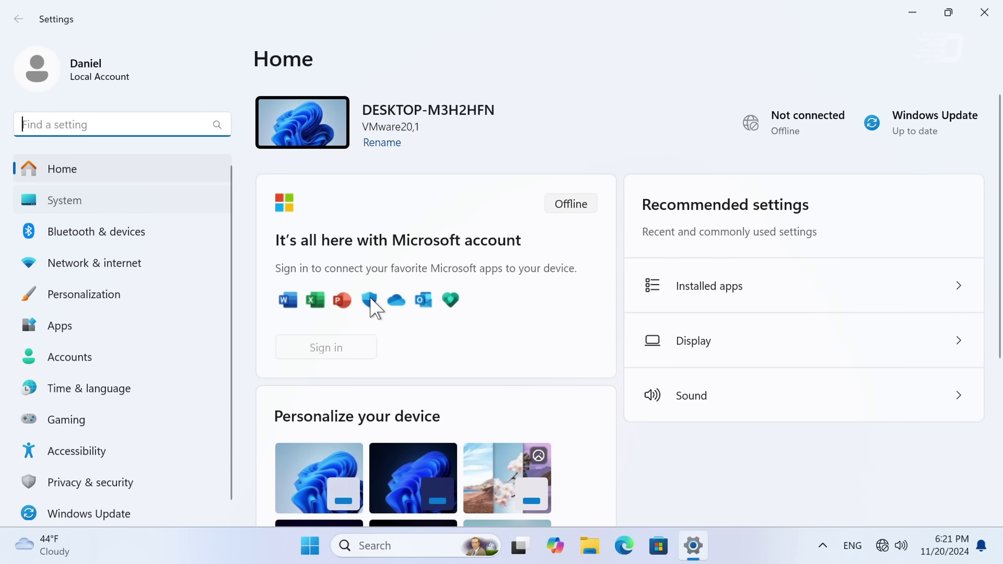
scroll(381, 407, "down", 10)
left_click(362, 469)
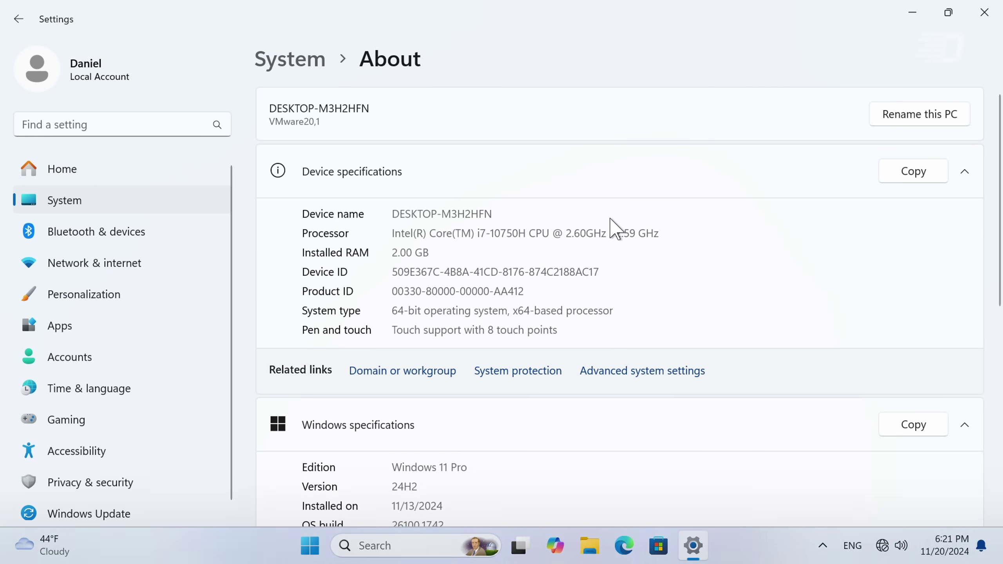
scroll(612, 227, "down", 5)
scroll(366, 240, "up", 10)
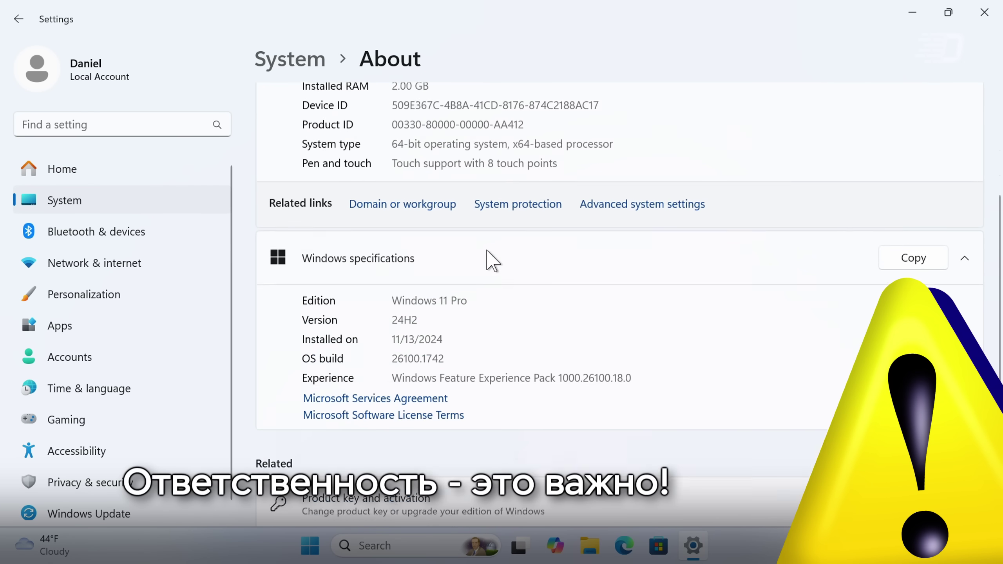
left_click(118, 66)
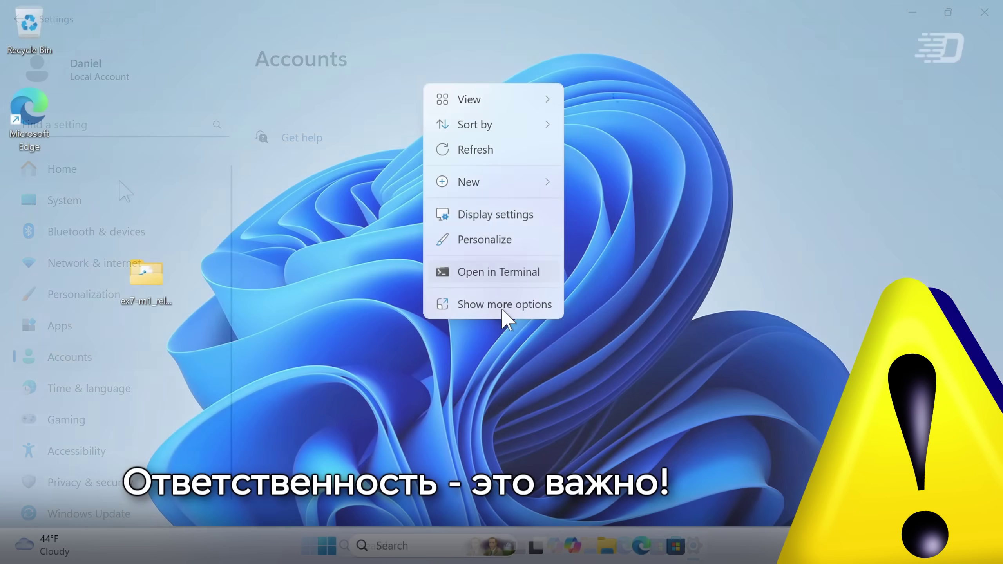
View the desktop's extended context options, including the New choices, and dismiss them.
left_click(502, 310)
mouse_move(541, 432)
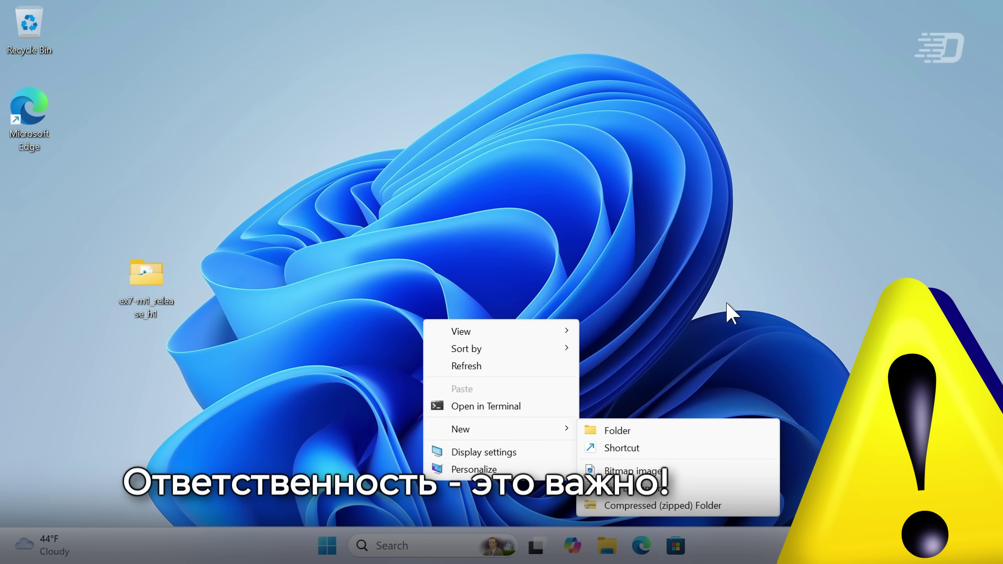
left_click(728, 302)
Import the Import Me registry file from the ex7-m1_release_h1 folder, allowing Registry Editor to make changes.
double_click(466, 221)
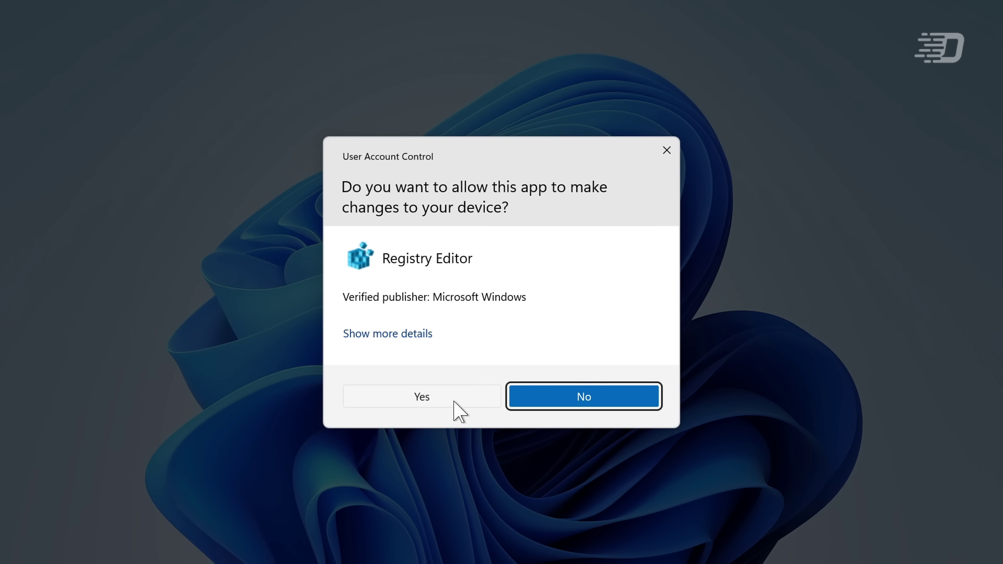
left_click(455, 402)
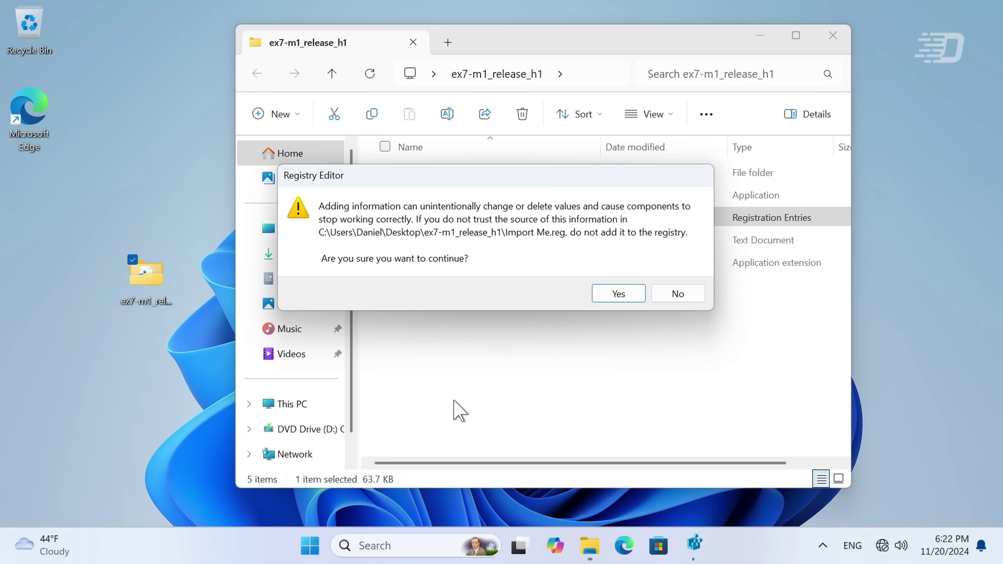
left_click(628, 293)
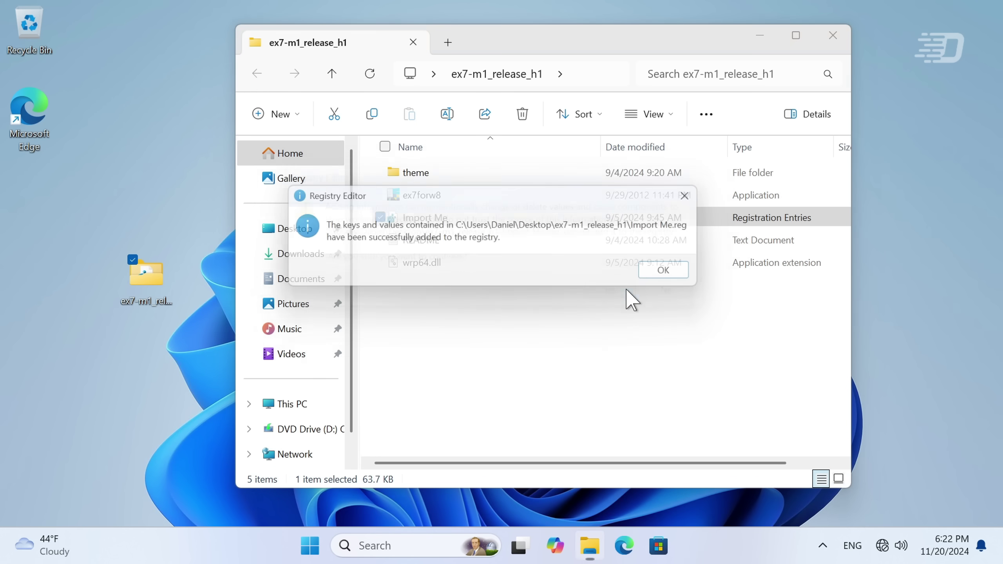
left_click(674, 286)
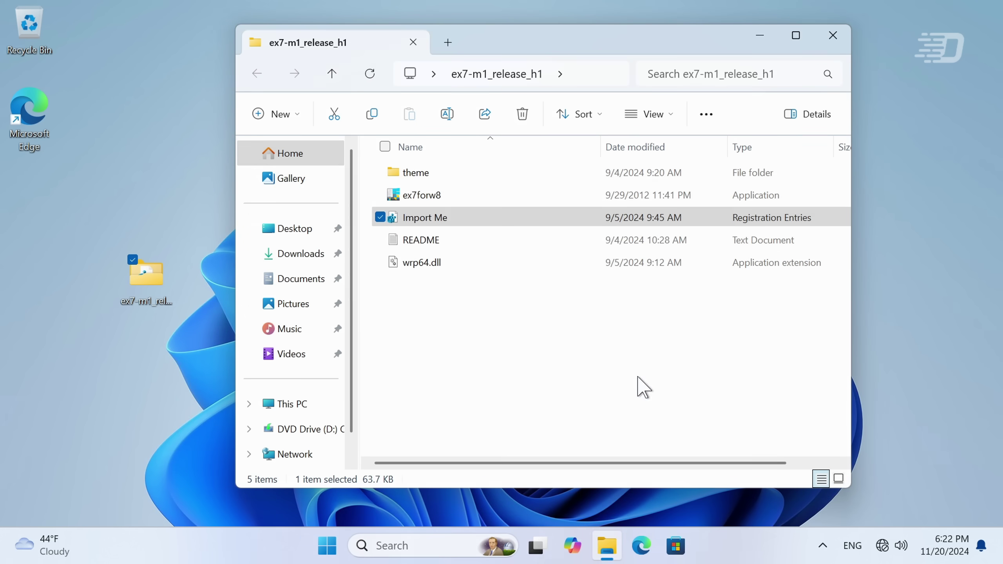
Launch ex7forw8 and have it grab the required Windows 7 files.
key("Up")
key("Return")
left_click(468, 410)
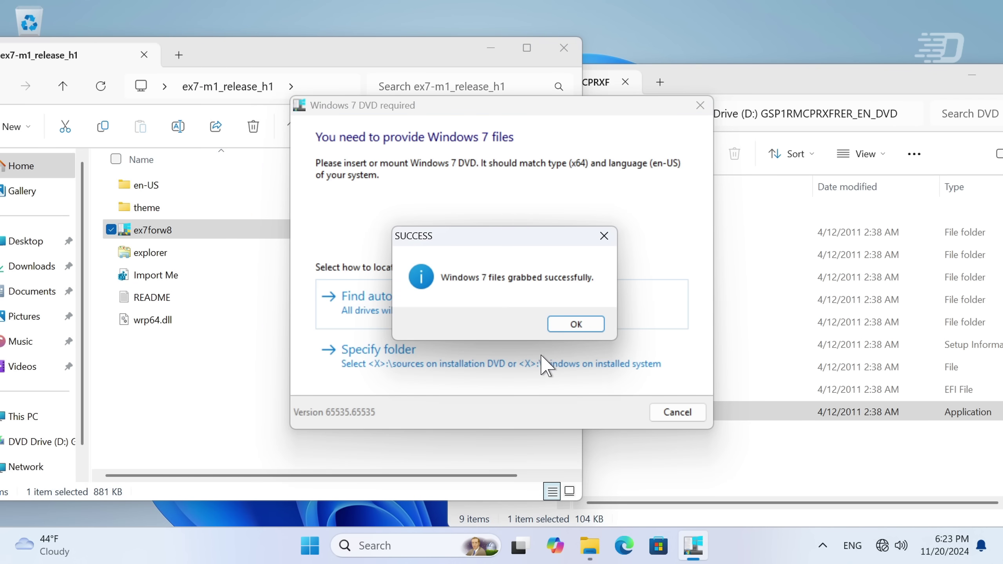
left_click(576, 324)
Inspect the files in the en-US folder and switch the shell to Windows 7 Explorer with ex7forw8.
double_click(151, 185)
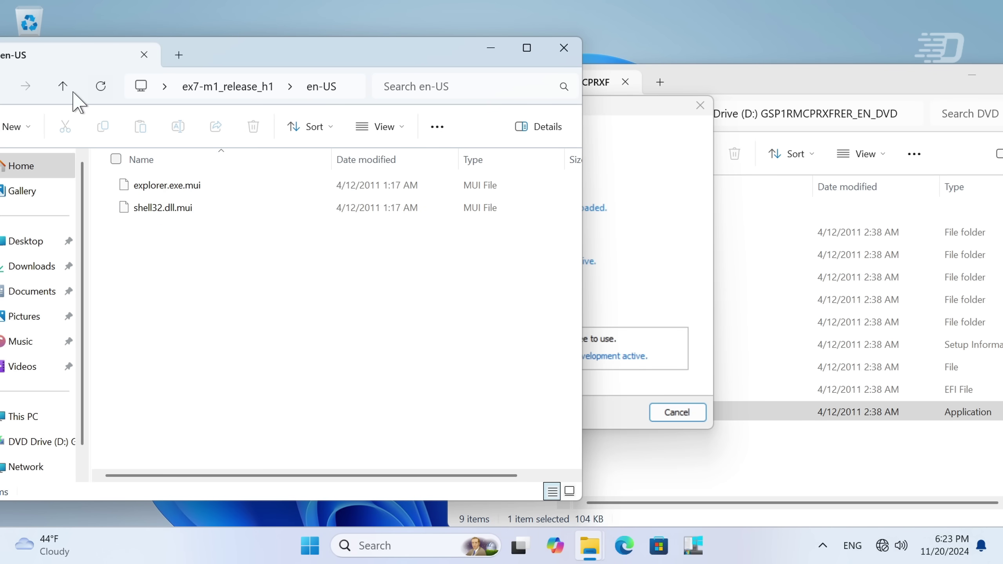
left_click(62, 86)
left_click(396, 193)
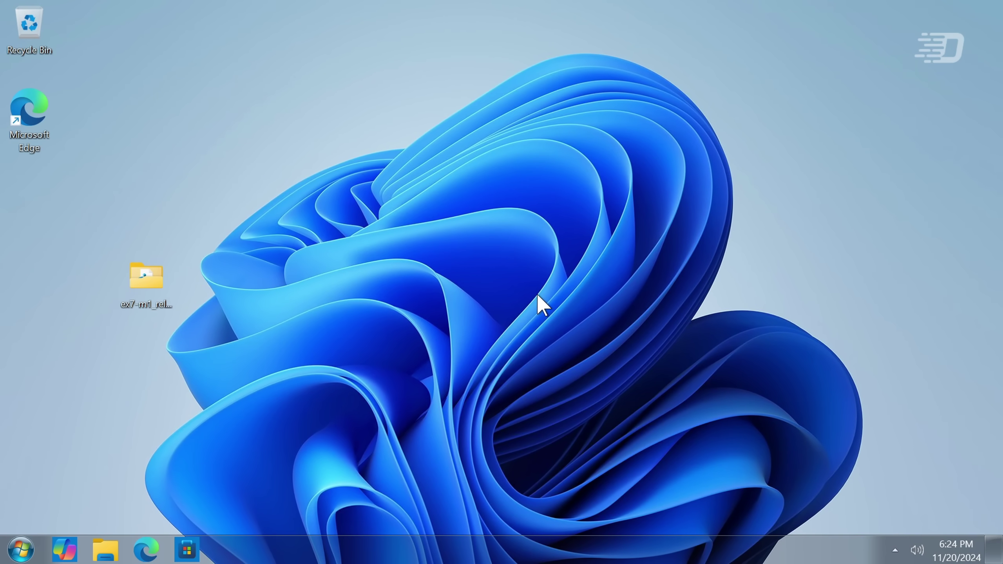
Try out the Windows 7 Start menu and hidden tray icons, and open Command Prompt by searching for "command".
key("super")
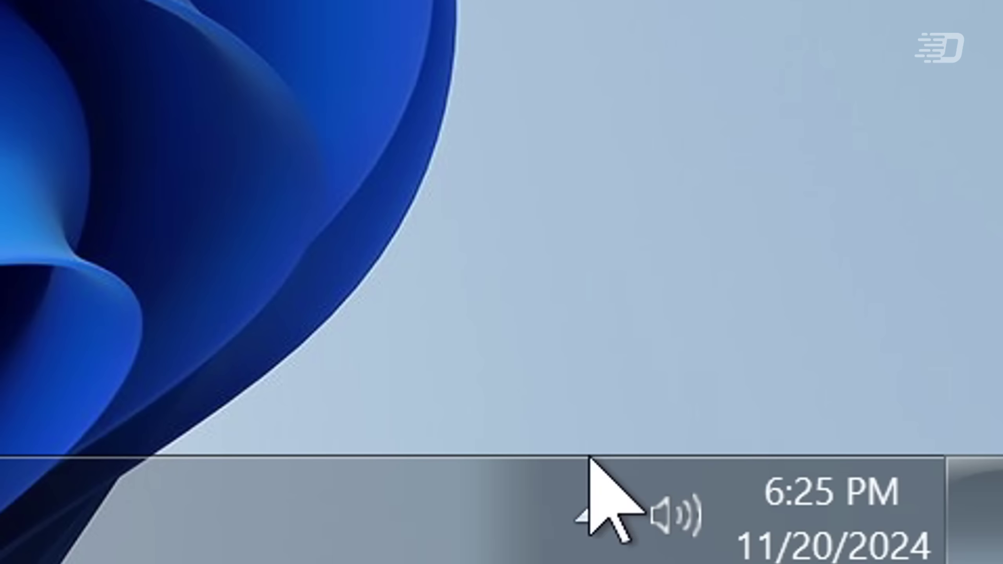
left_click(890, 549)
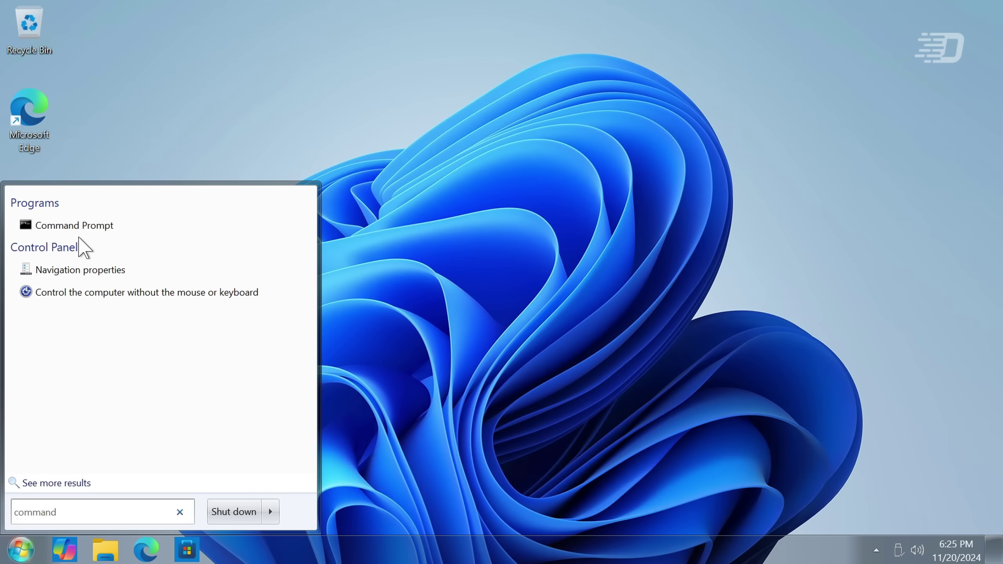
left_click(83, 224)
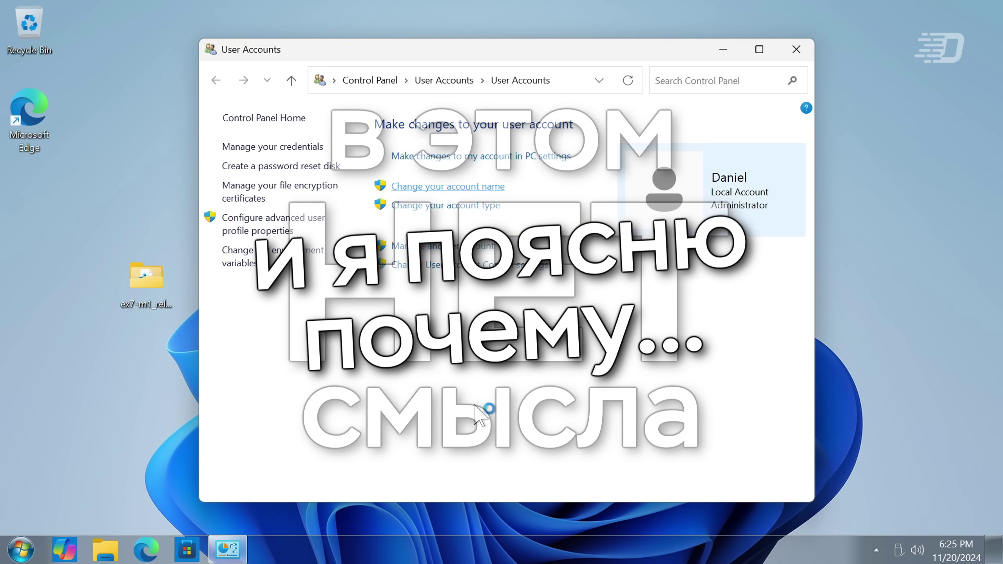
Try the account name change option in User Accounts and the Copilot shortcut on the taskbar.
left_click(458, 188)
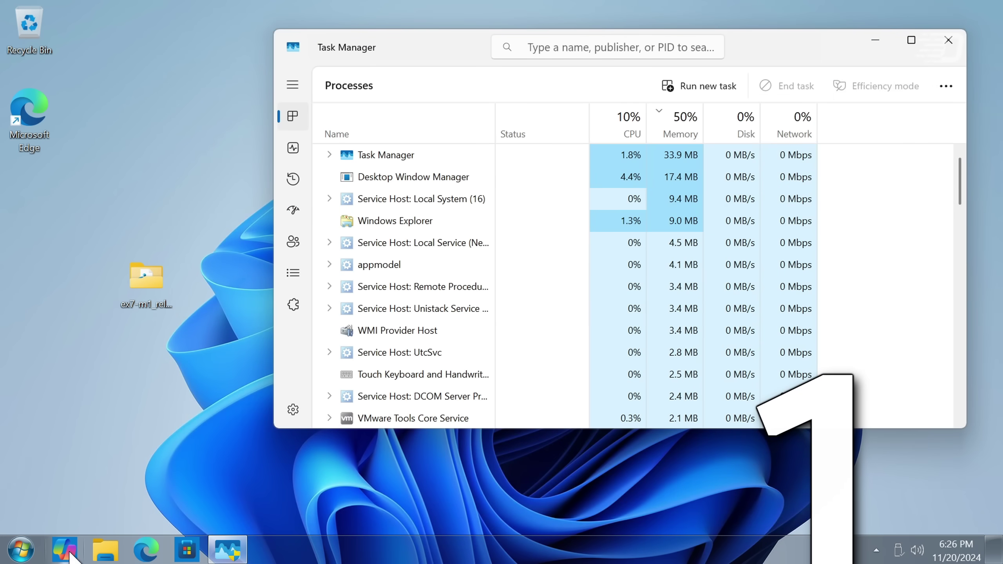
left_click(69, 553)
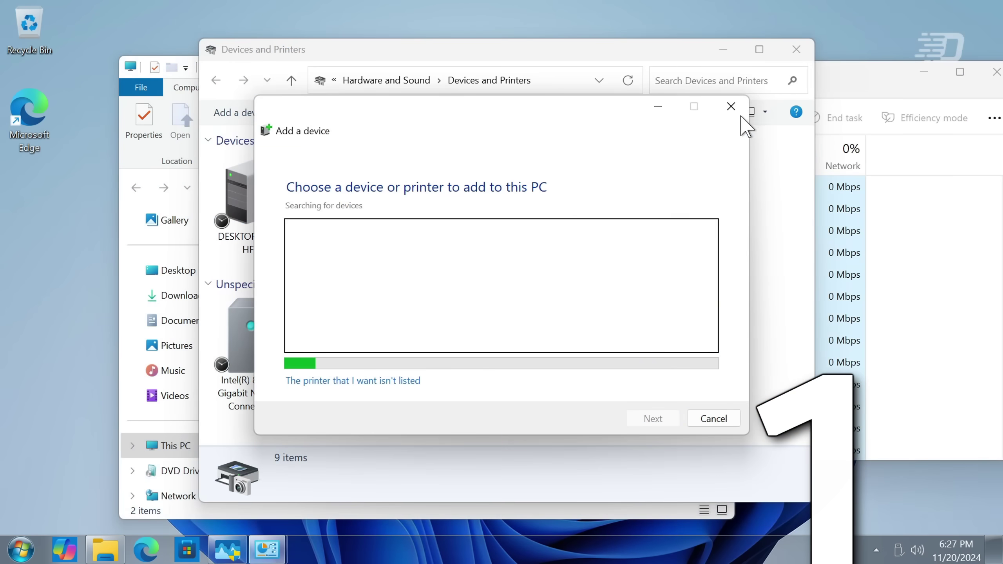
Close the Add a device and Devices and Printers windows, and dismiss the ms-clock:// error.
left_click(731, 106)
left_click(796, 49)
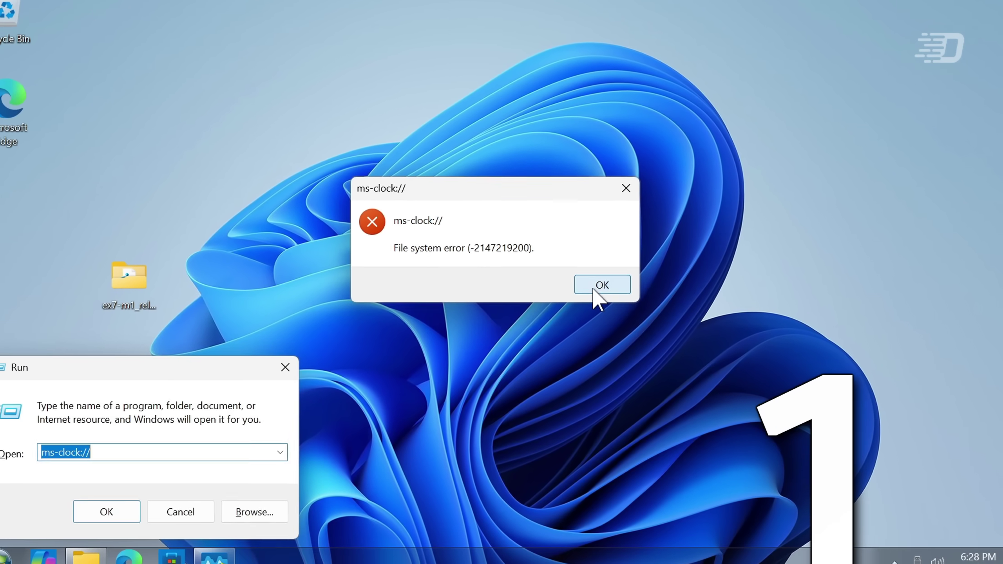
left_click(695, 287)
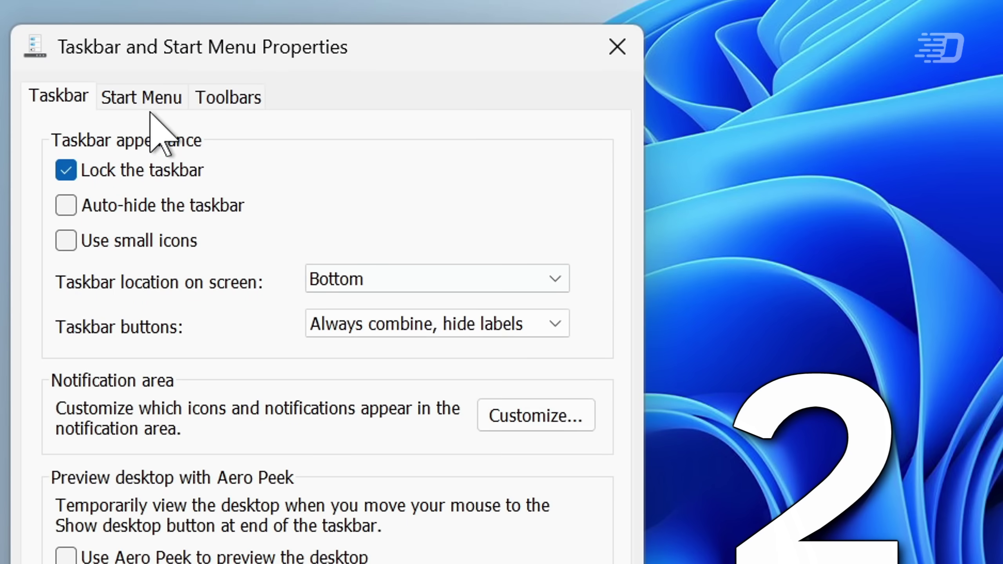
View the Start Menu options in the taskbar properties, and browse from Documents up to Desktop in the New Toolbar folder chooser.
left_click(150, 104)
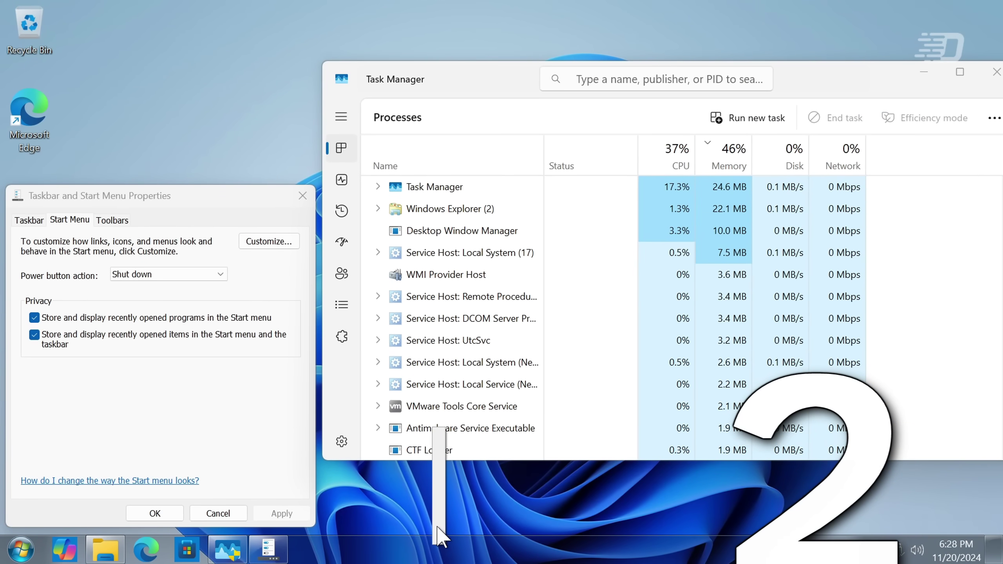
left_click(59, 351)
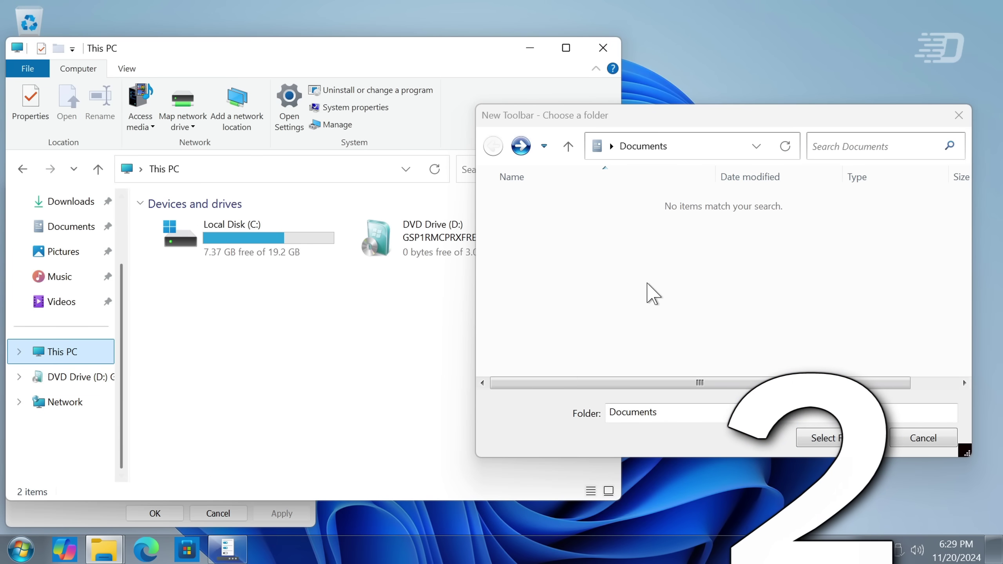
left_click(567, 147)
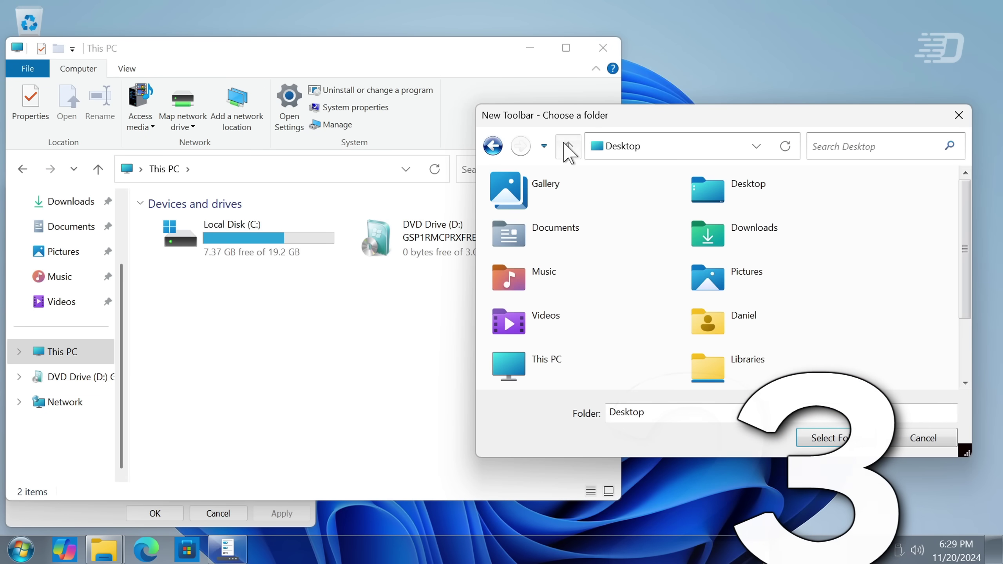
Browse to This PC in the New Toolbar folder chooser and select Local Disk (C:).
double_click(552, 361)
left_click(331, 246)
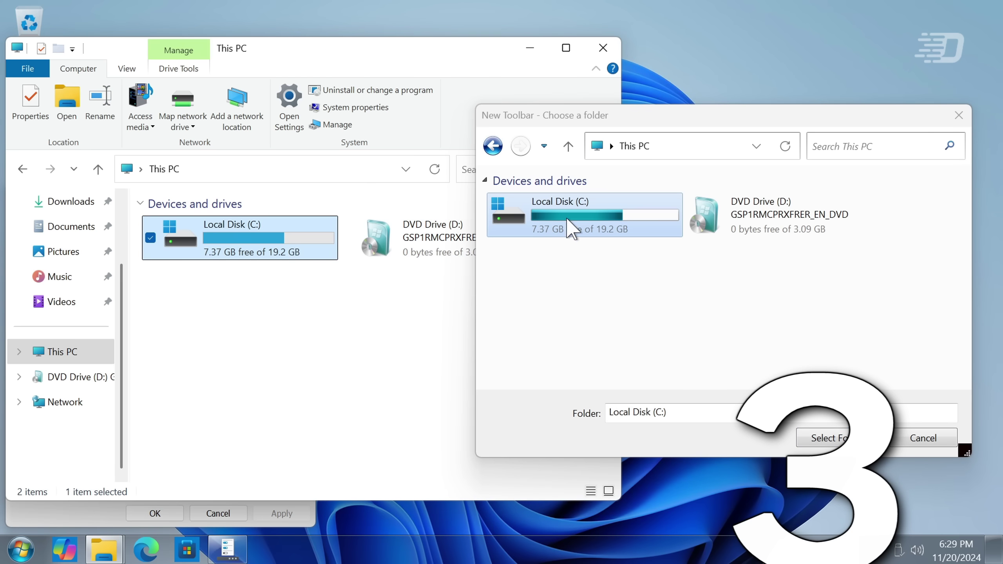
left_click(595, 234)
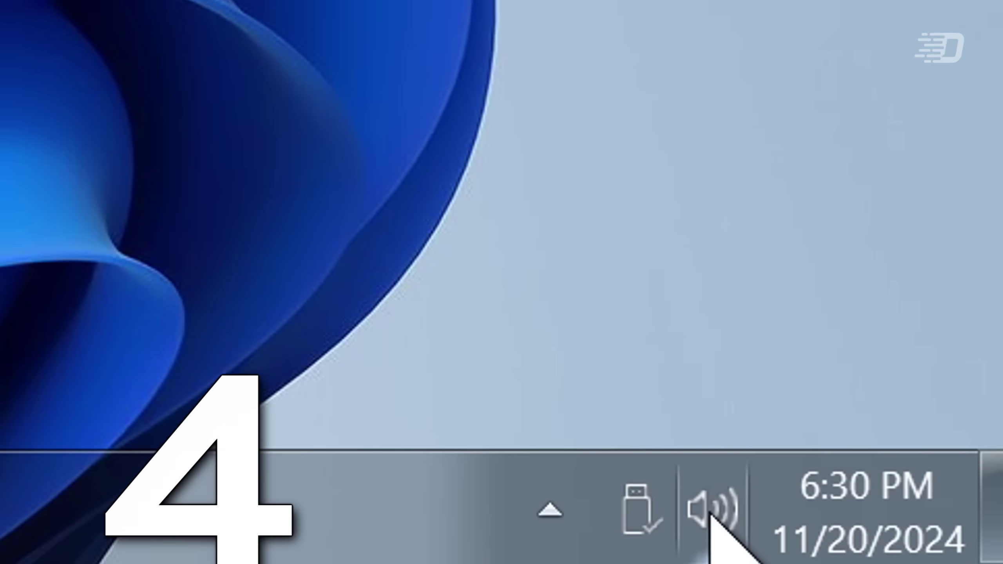
Open the Volume Mixer from the volume tray icon and try the icon's other sound options.
left_click(709, 514)
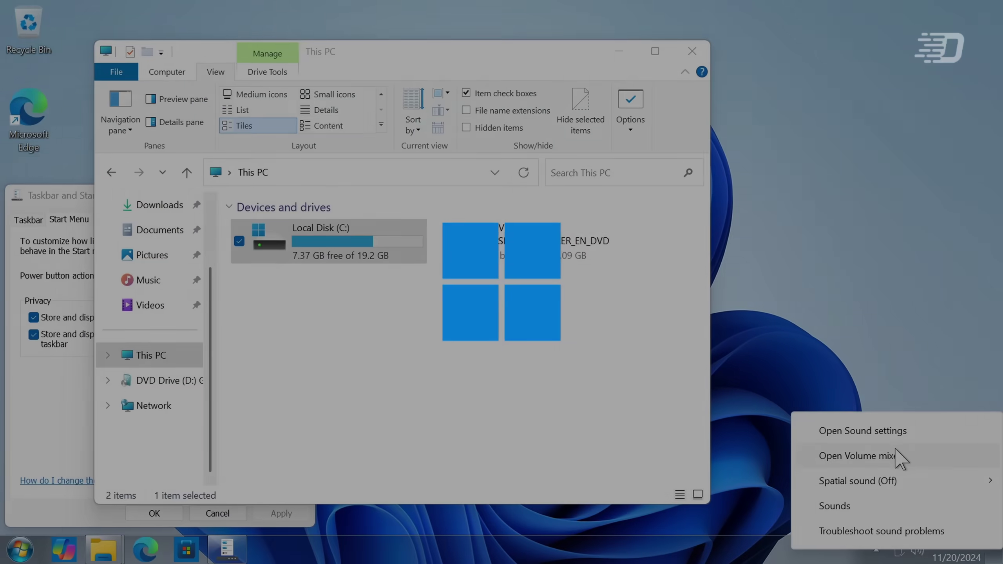
left_click(838, 436)
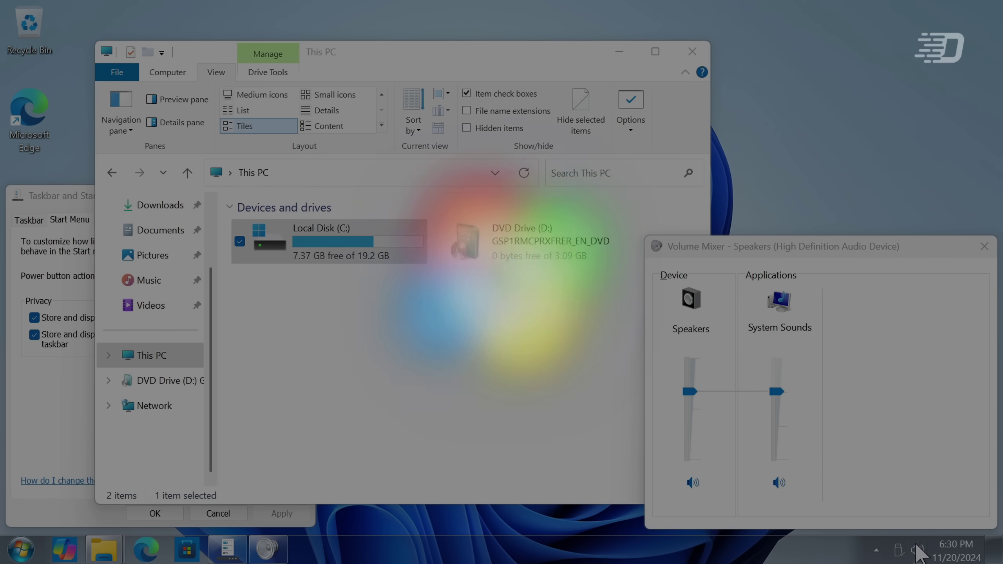
right_click(917, 549)
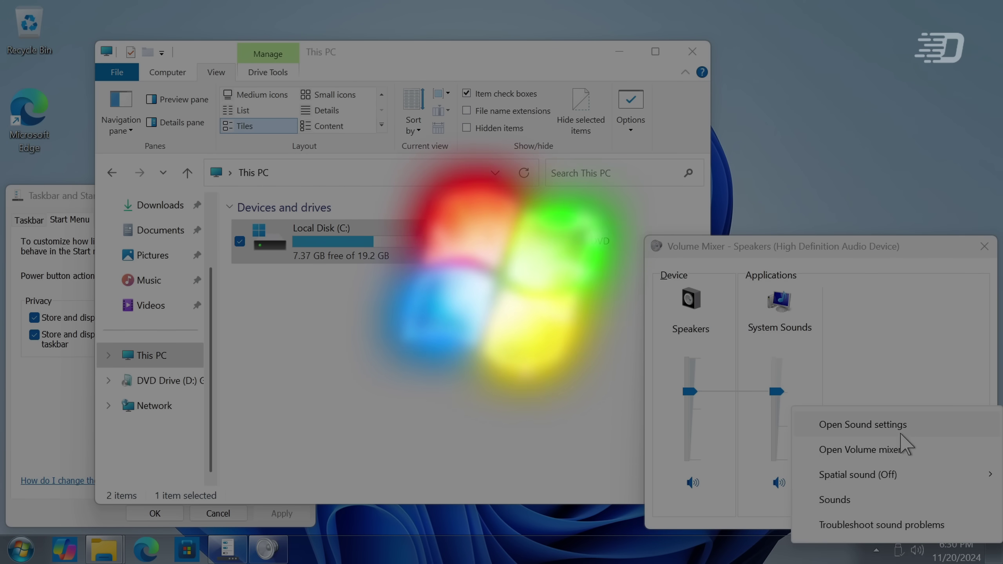
right_click(918, 550)
left_click(841, 515)
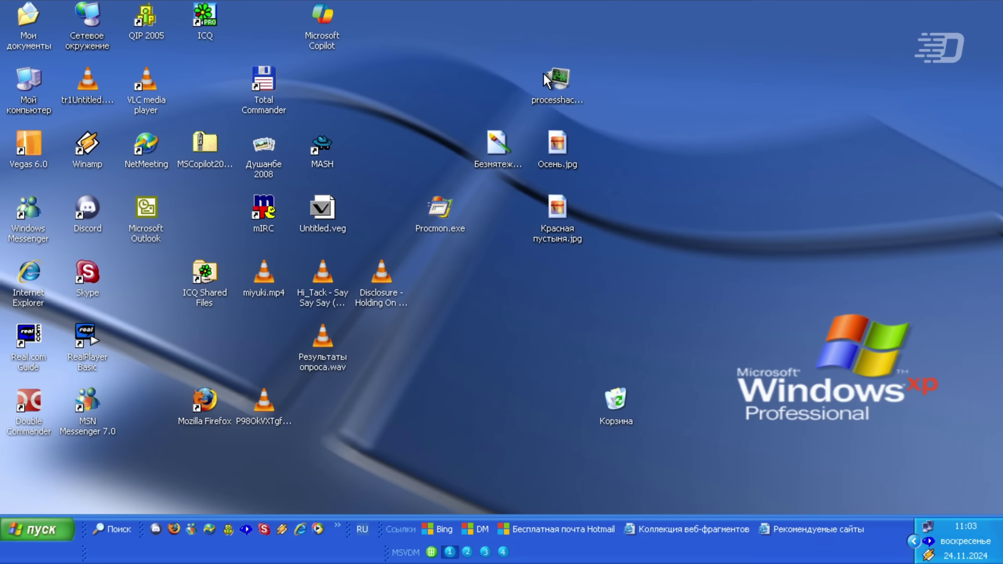
Run the Process Hacker setup on the Windows XP desktop, accepting the licence agreement and keeping the Full installation components.
double_click(544, 75)
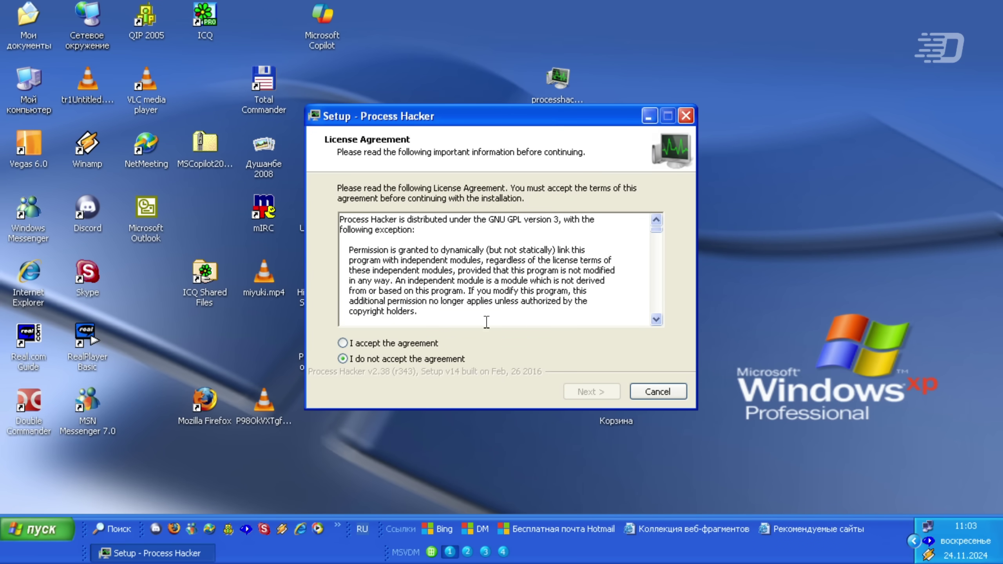
left_click(610, 397)
left_click(603, 397)
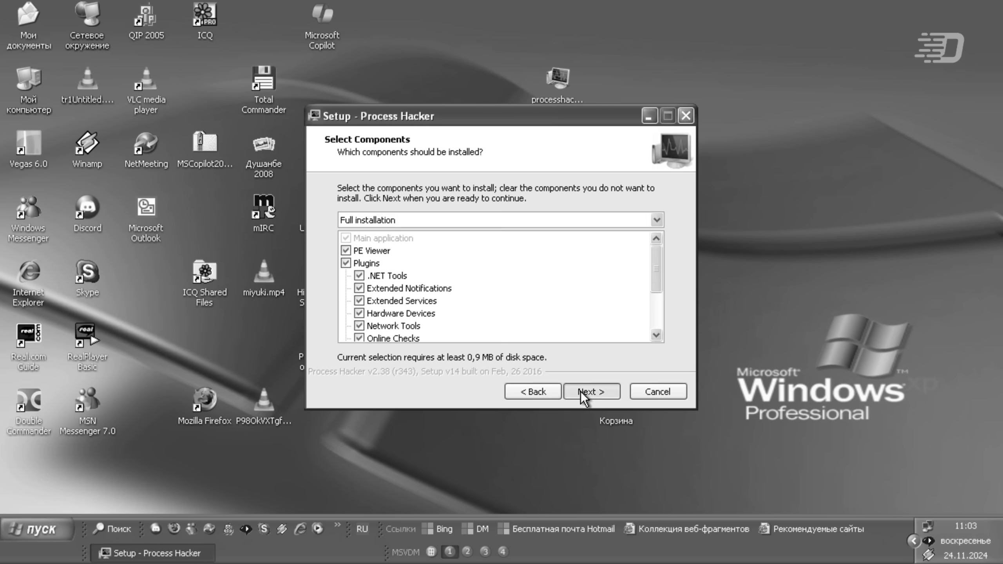
left_click(584, 396)
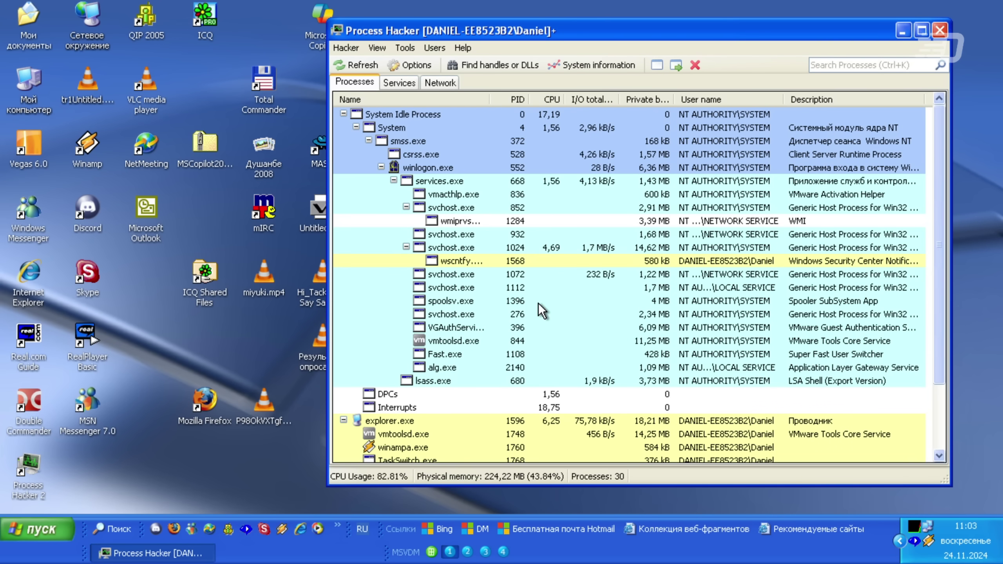
Examine the Token, Modules and Threads details in the winlogon.exe properties, and close them.
key("w")
key("Return")
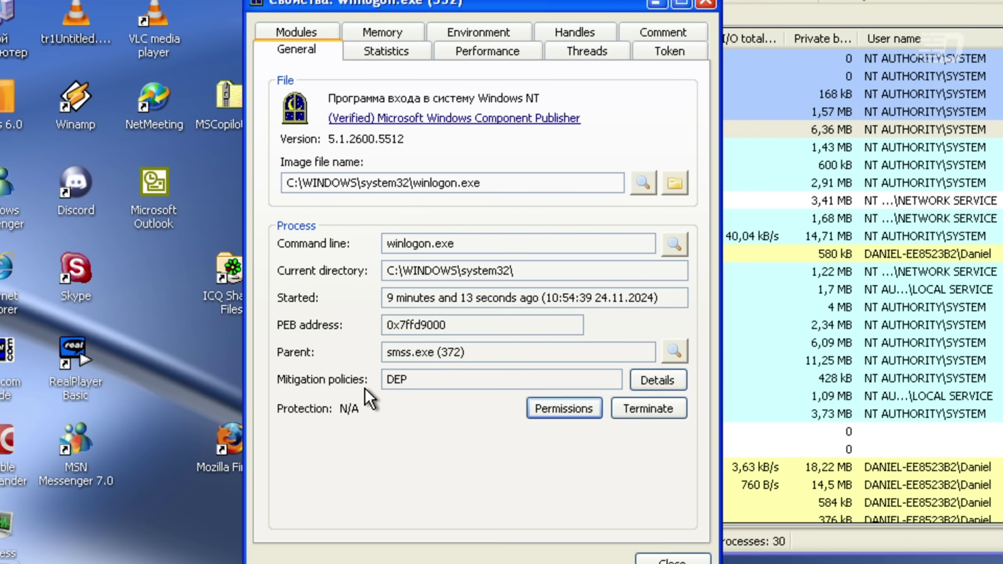
left_click(382, 32)
left_click(651, 39)
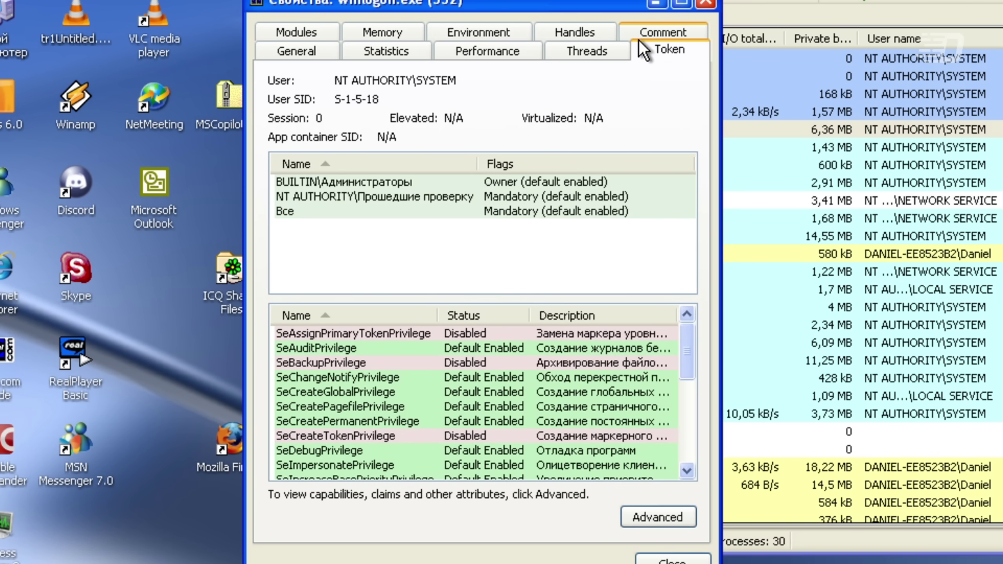
key("ctrl+Tab")
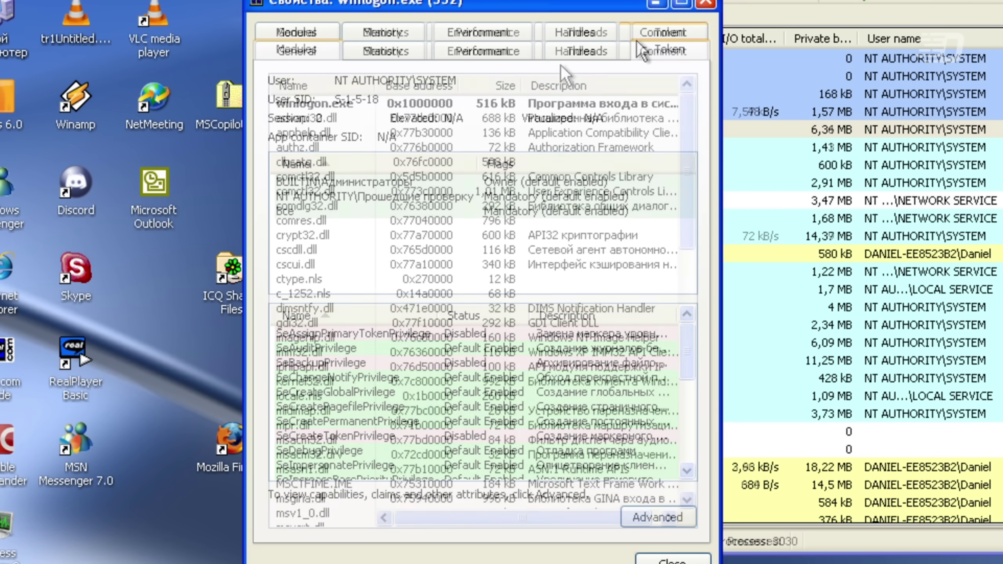
left_click(591, 34)
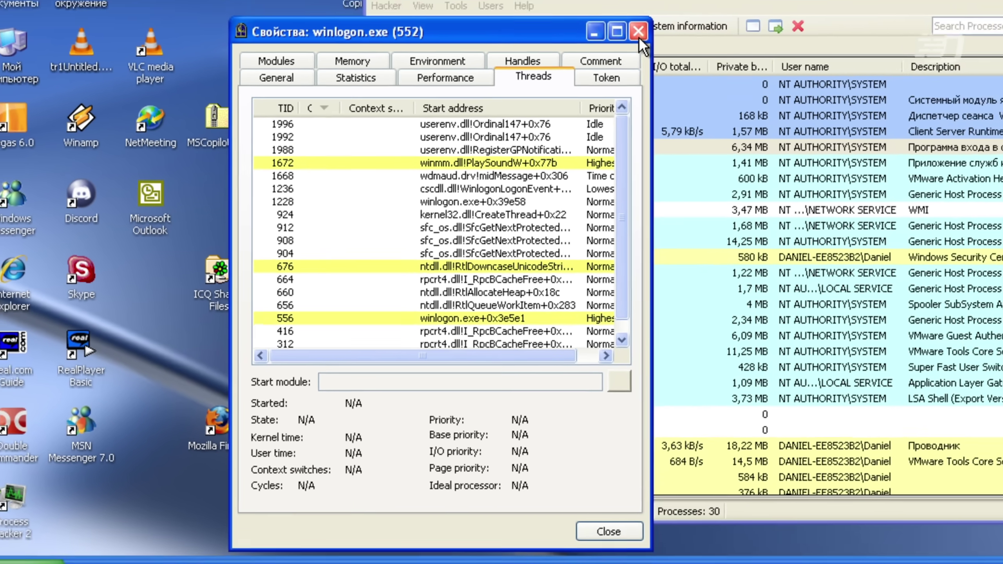
left_click(706, 3)
Open the explorer.exe properties and look through the process's threads.
scroll(533, 277, "down", 2)
right_click(408, 342)
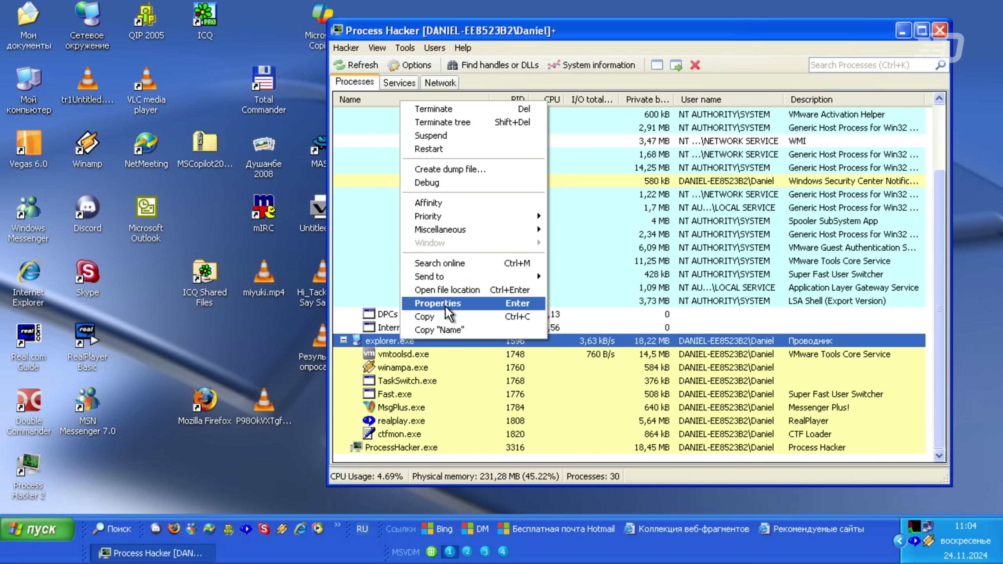
left_click(446, 306)
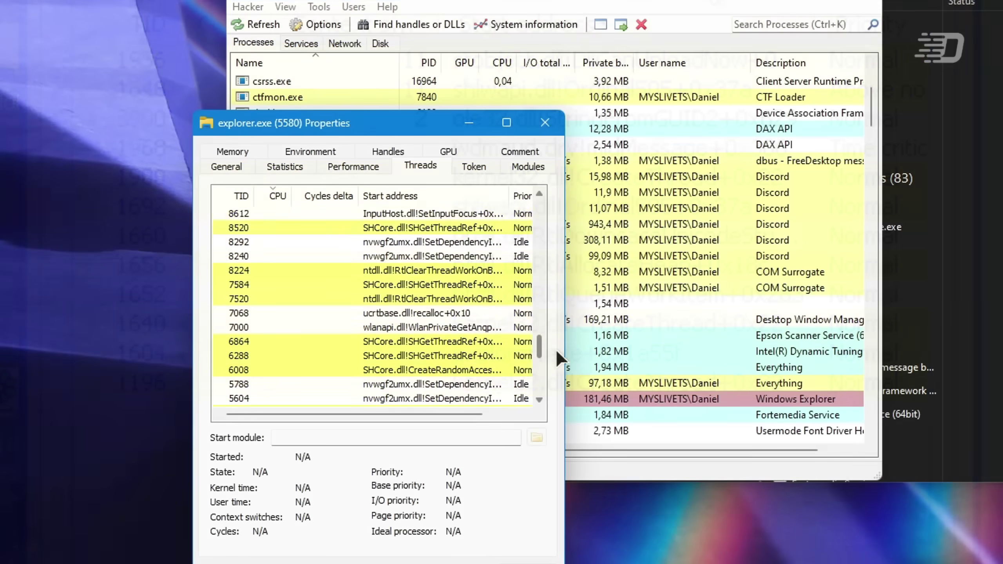
left_click_drag(555, 348, 549, 372)
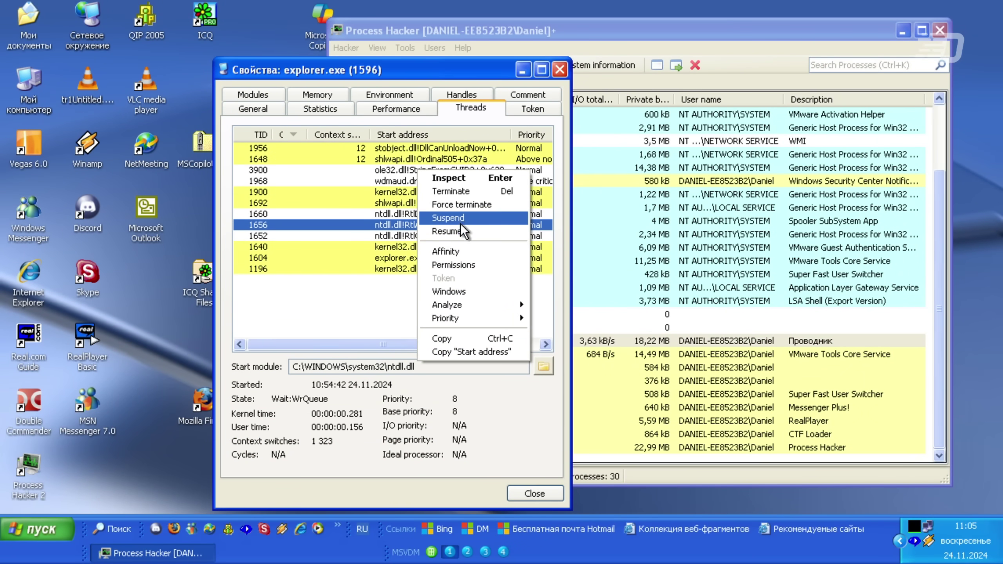
Suspend the browseui.dll thread of explorer.exe, and terminate its shlwapi.dll thread.
left_click(459, 181)
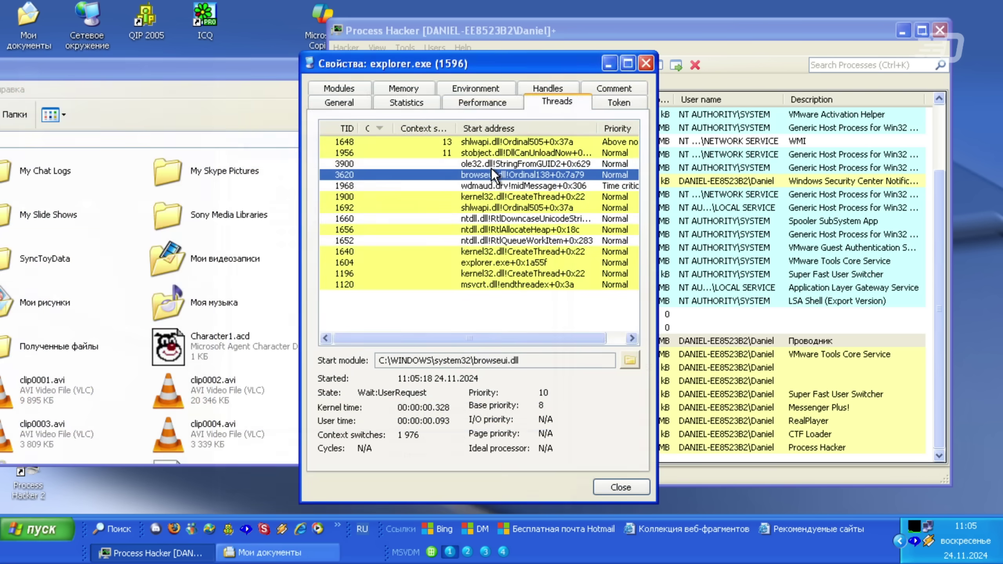
right_click(494, 176)
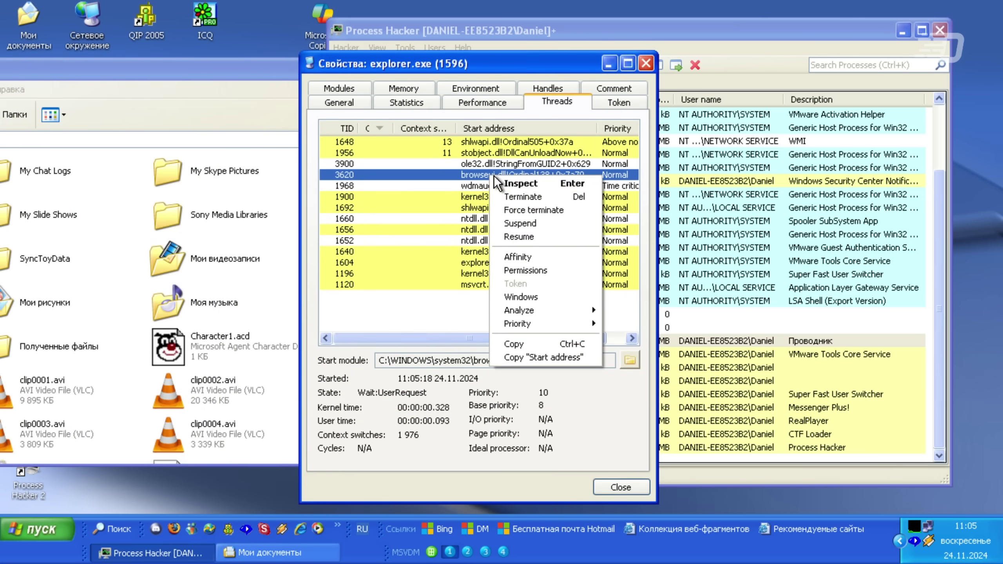
left_click(533, 227)
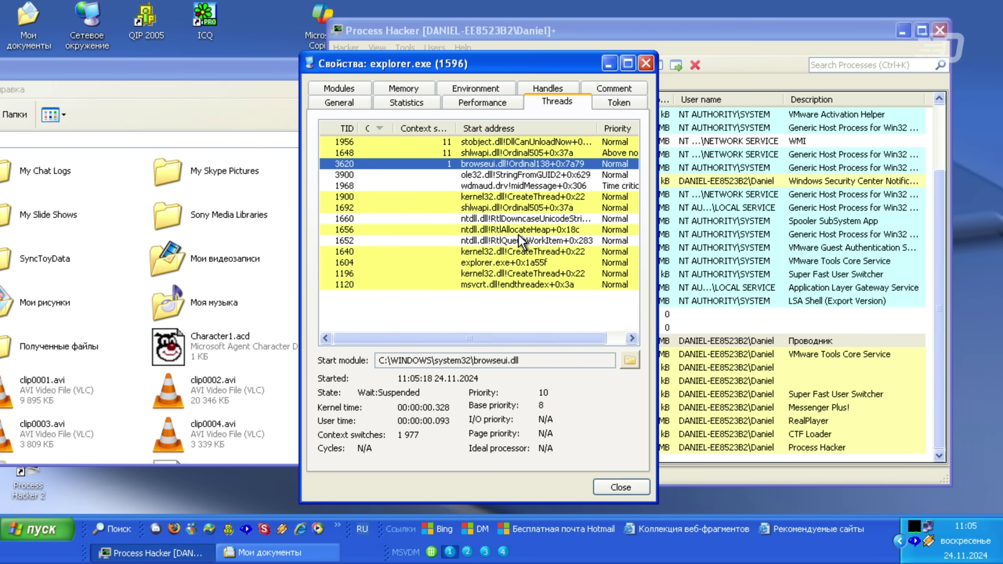
left_click_drag(429, 64, 229, 58)
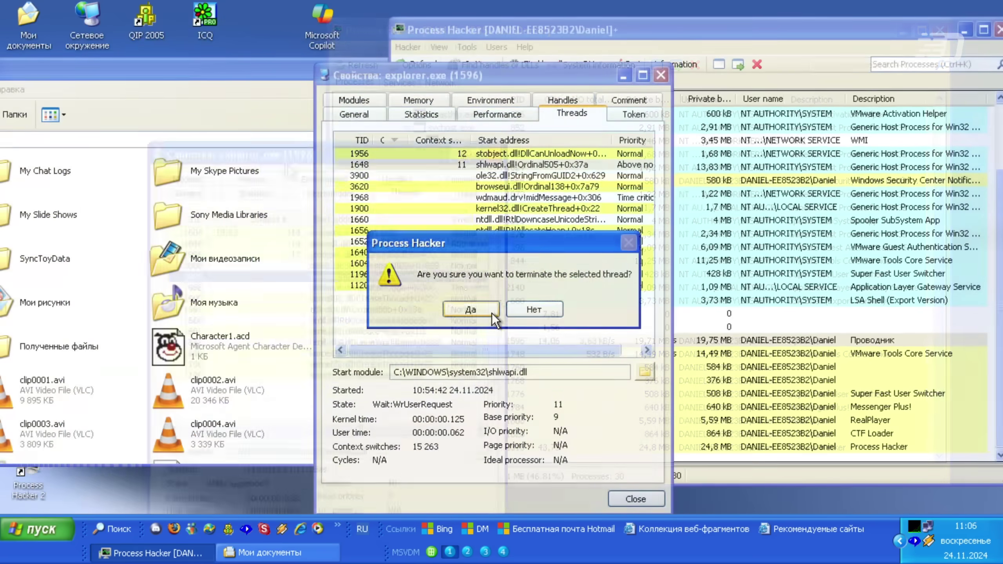
left_click(492, 314)
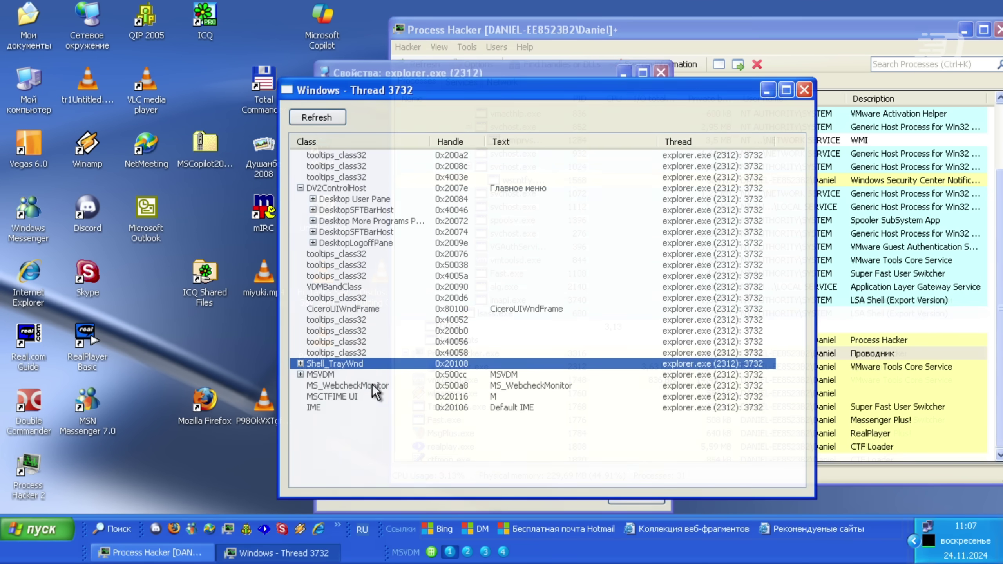
Expand Shell_TrayWnd and TrayNotifyWnd in the window list of thread 3732, and minimize the Start button and tray clock.
left_click(300, 363)
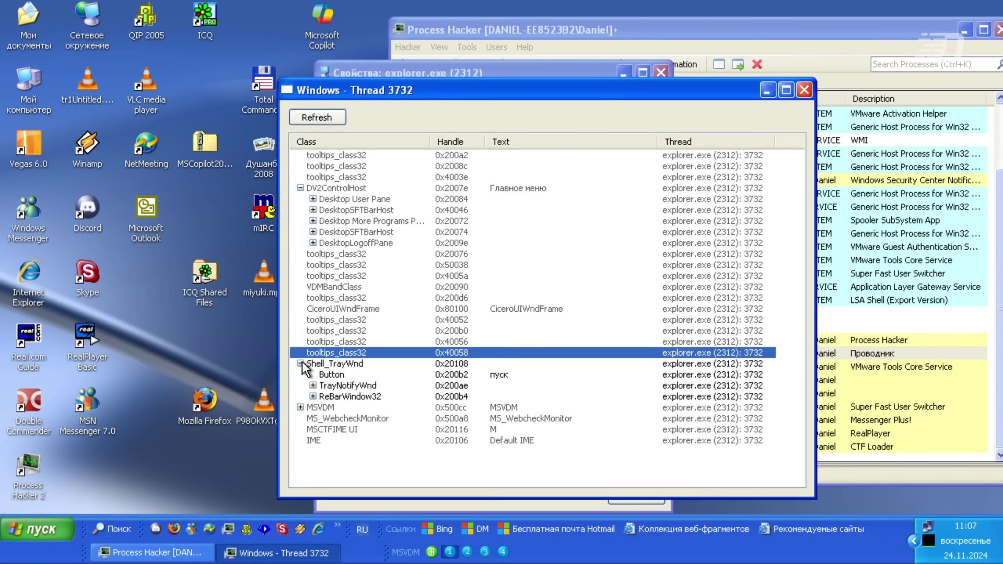
right_click(340, 375)
left_click(364, 226)
left_click(313, 385)
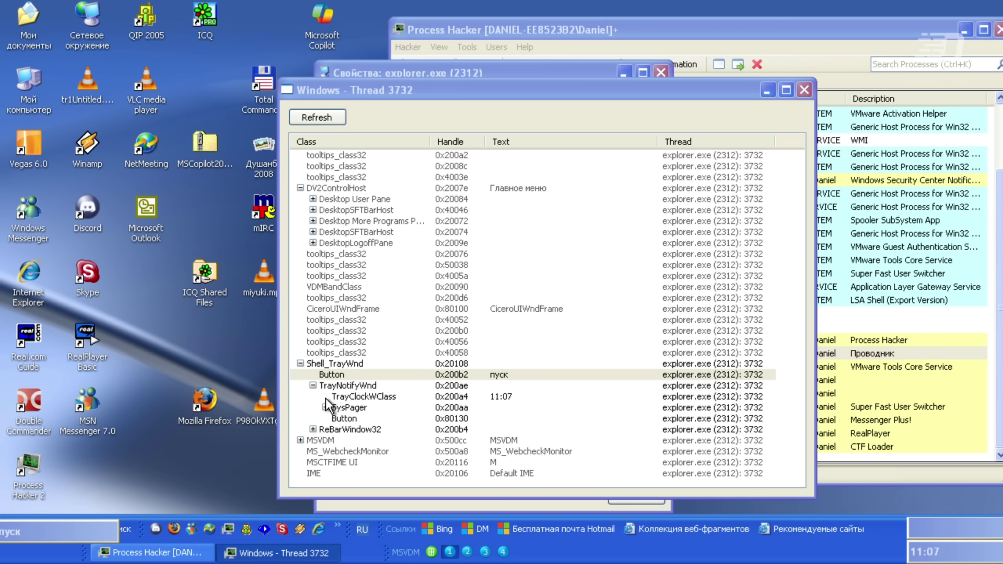
Show the Start menu and minimize its user pane and DesktopLogoffPane elements under DV2ControlHost.
key("super")
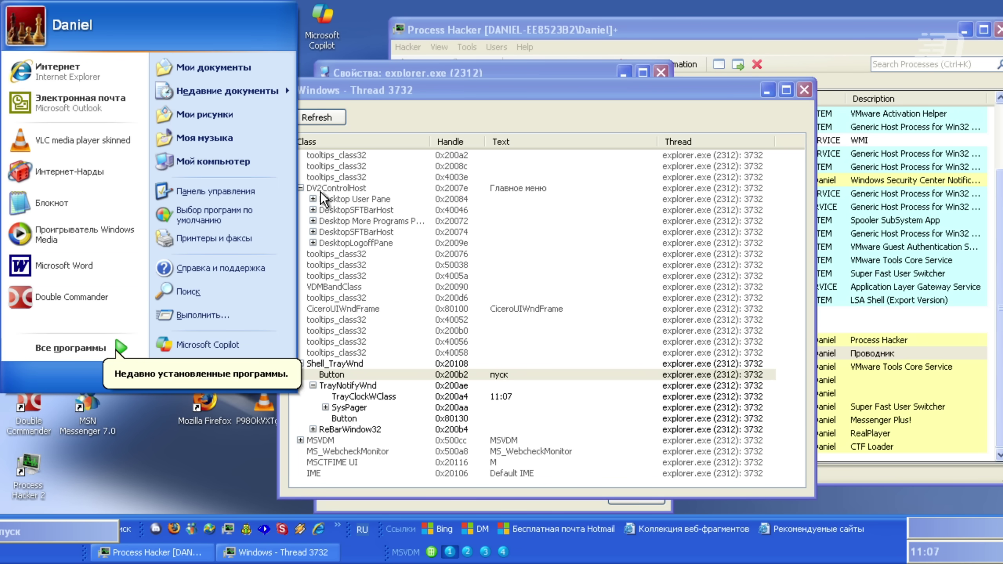
left_click(313, 198)
left_click(313, 253)
right_click(348, 253)
left_click(374, 286)
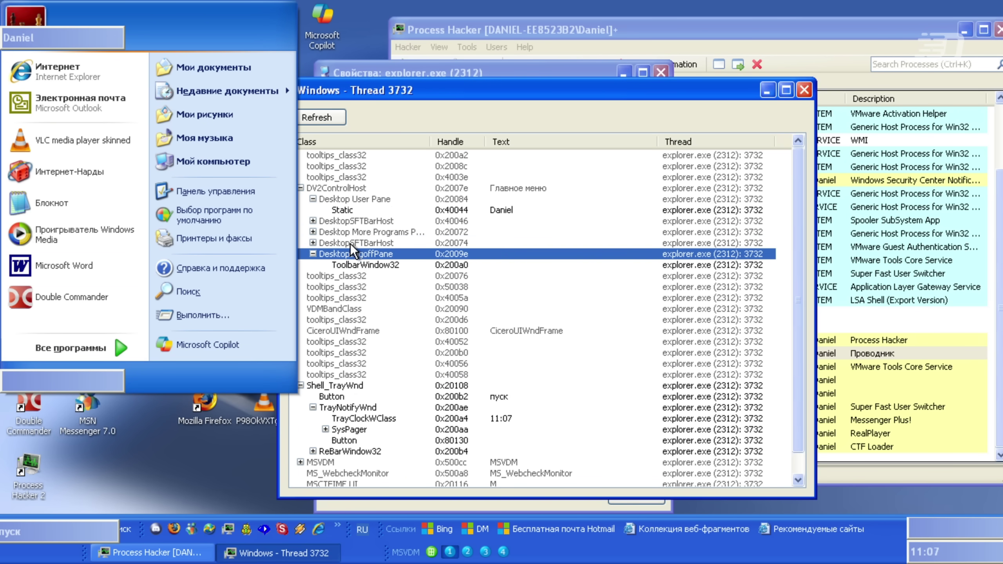
right_click(356, 255)
left_click(360, 269)
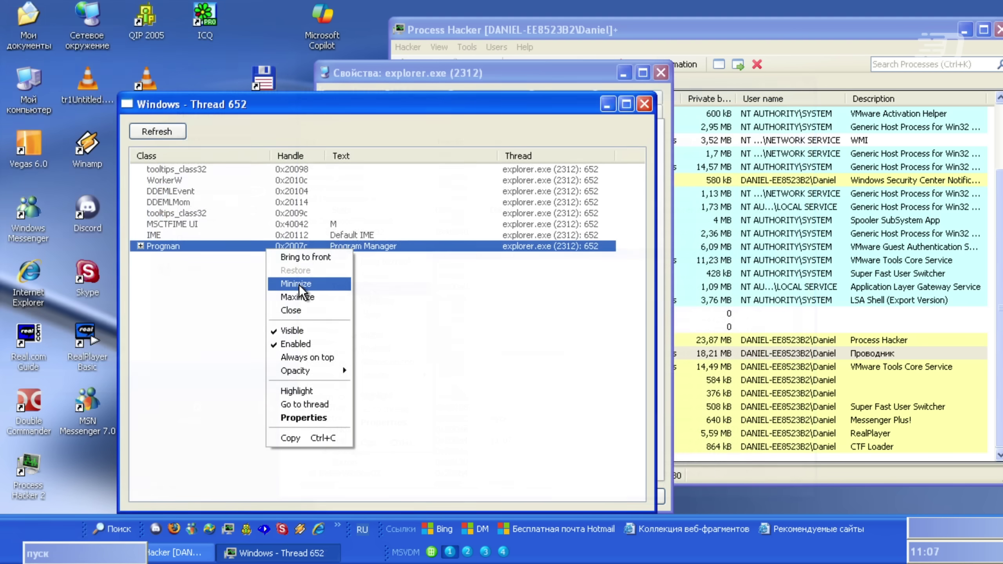
Try minimizing and closing the Progman window of thread 652, and cycle through the open windows over the shutdown dialog.
left_click(299, 286)
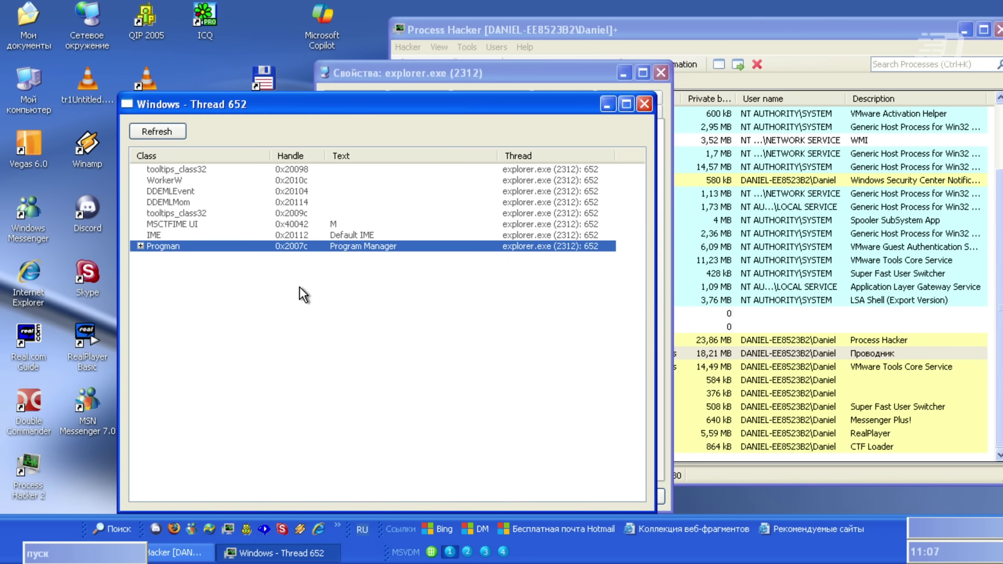
left_click(315, 288)
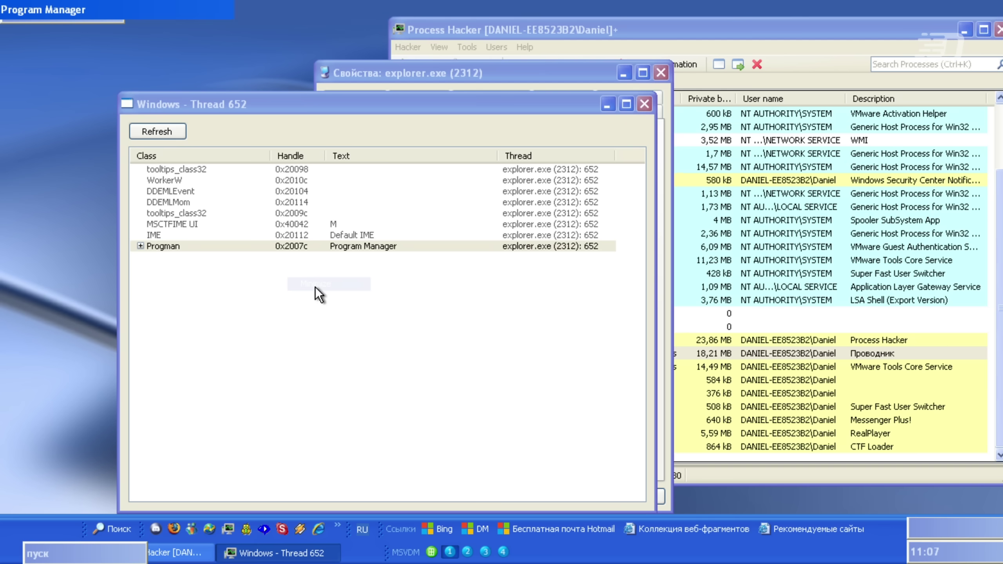
right_click(311, 250)
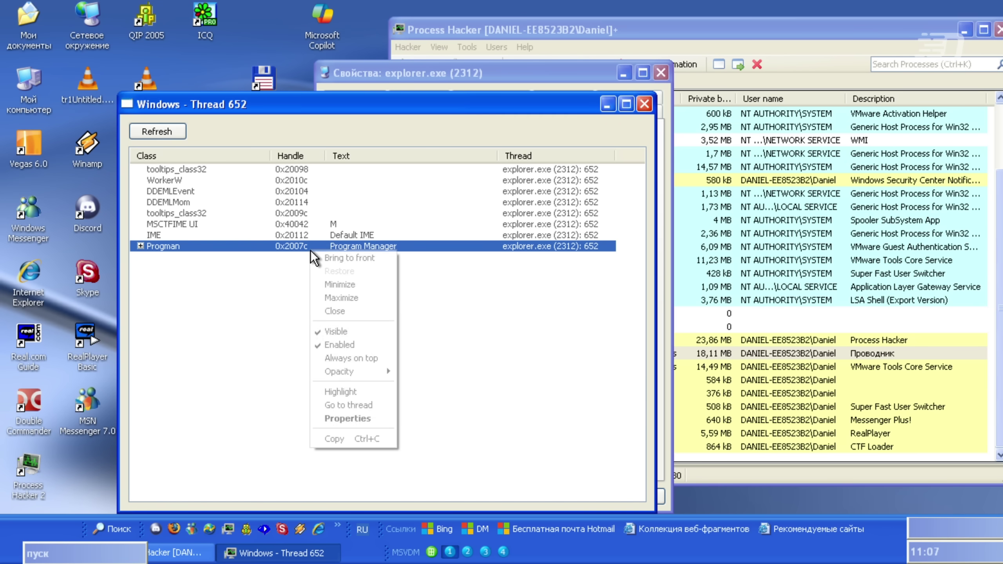
left_click(334, 312)
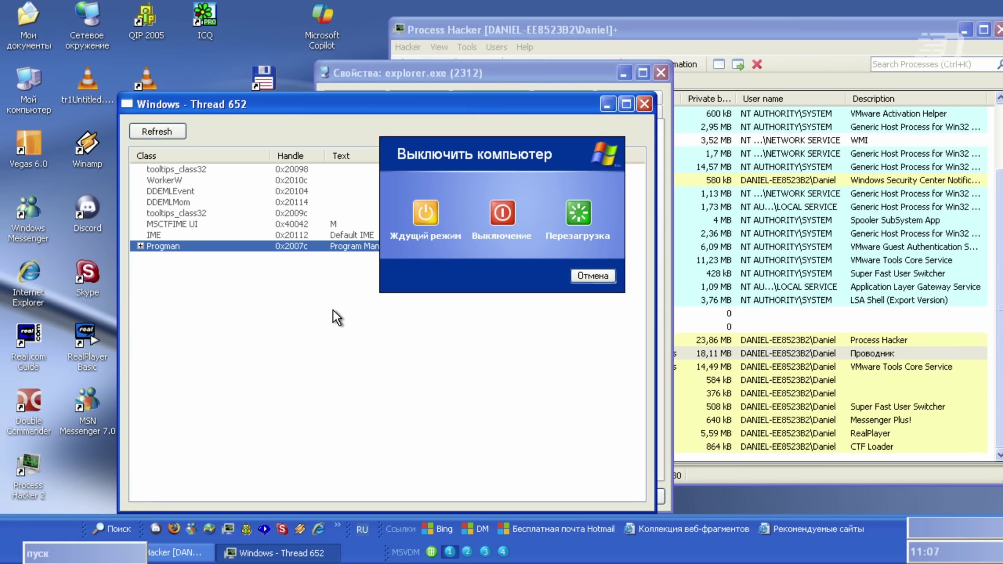
key("alt+Tab")
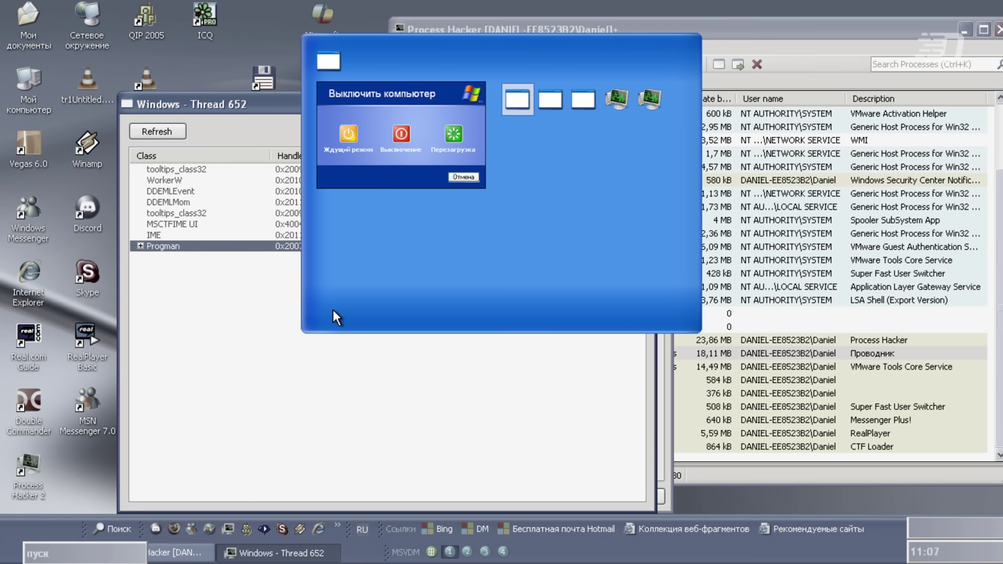
key("alt+Tab")
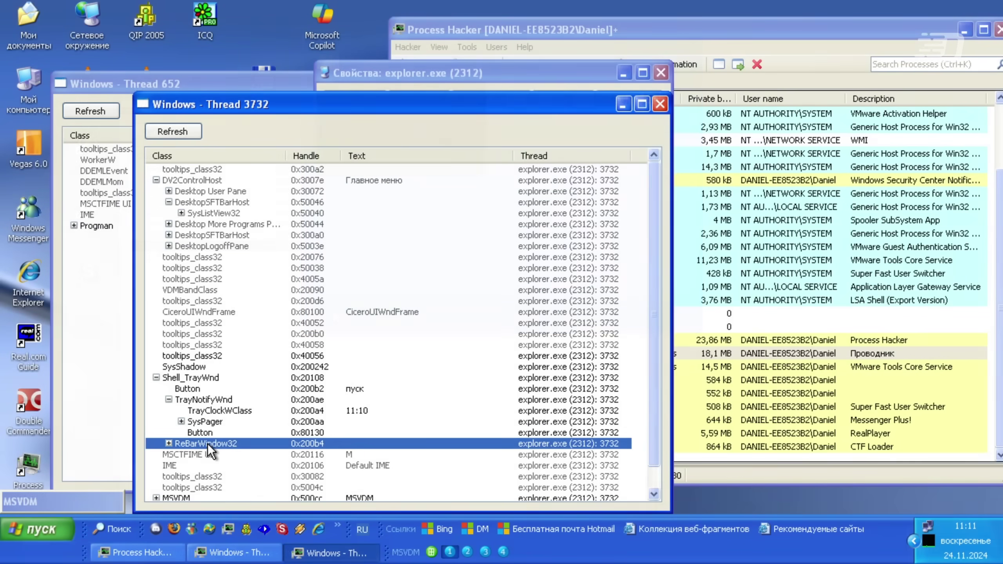
Minimize the ReBarWindow32 element under Shell_TrayWnd and try its minimized title bar on the taskbar.
right_click(208, 442)
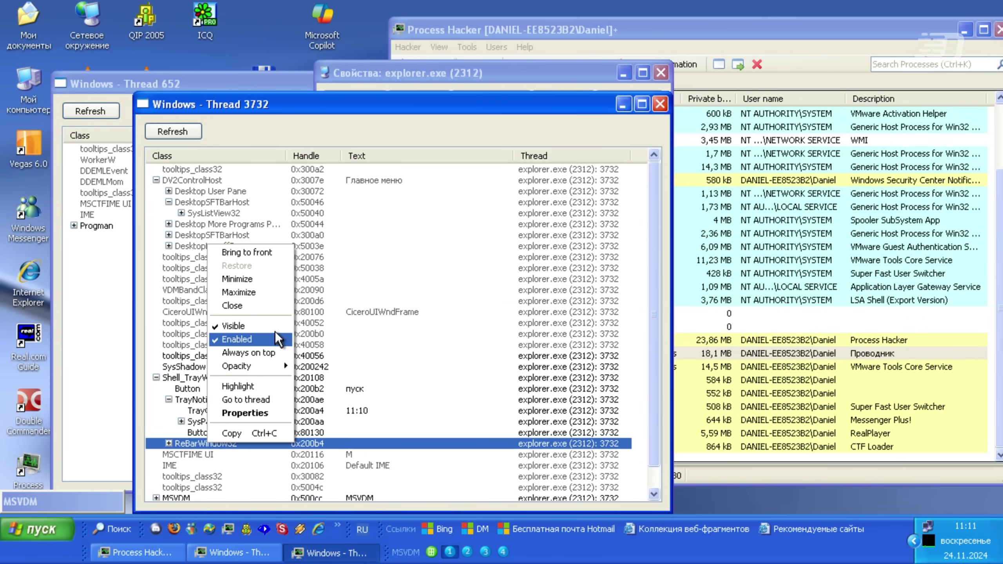
left_click(263, 279)
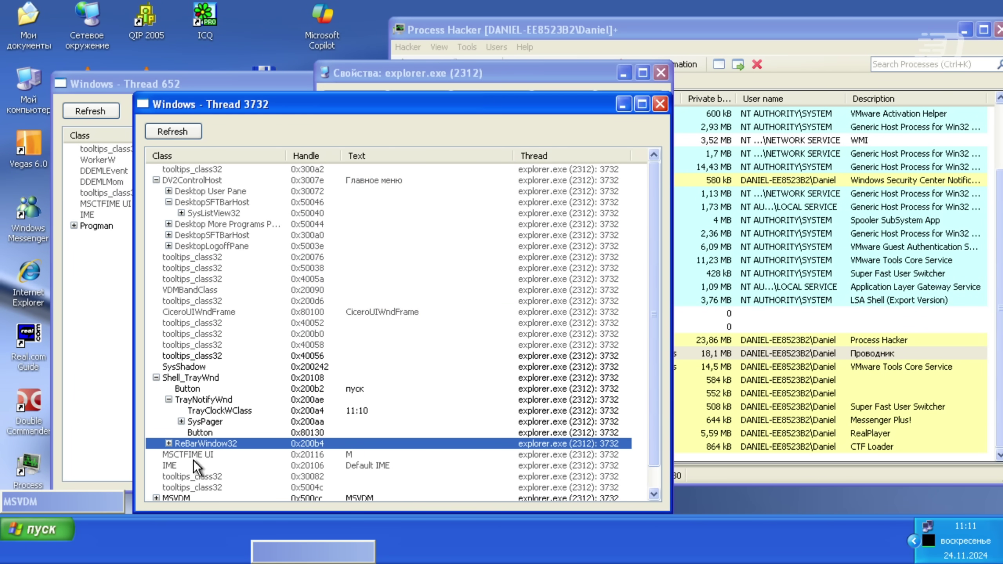
left_click(286, 559)
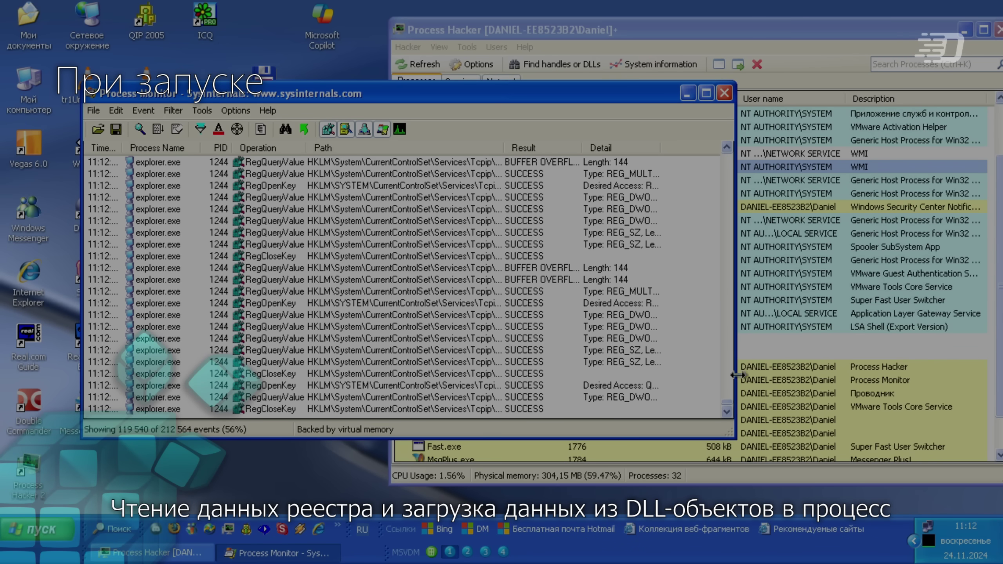
Open My Computer and browse the C: drive while Process Monitor captures explorer.exe events, and open My Computer again from the desktop.
key("super+e")
double_click(488, 206)
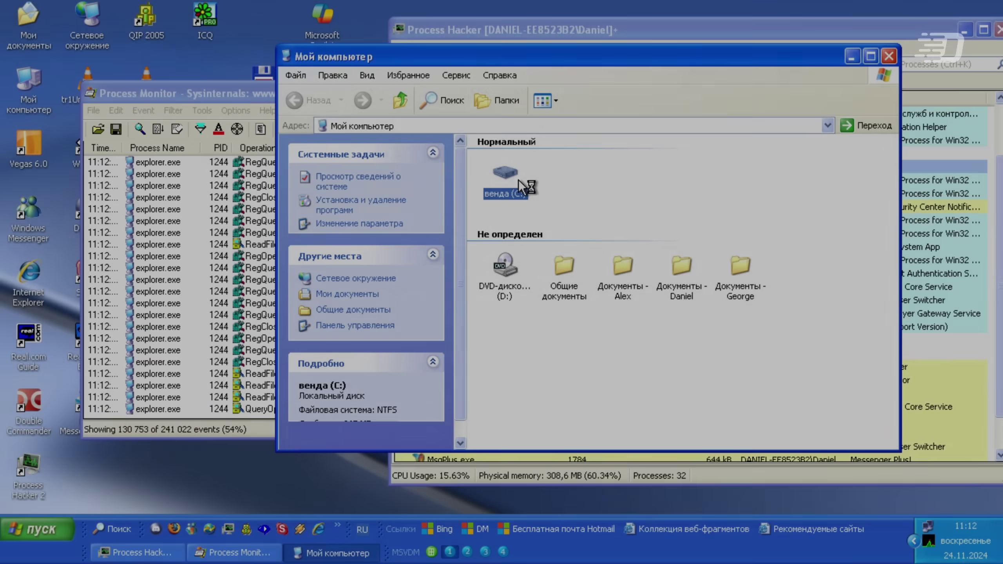
double_click(32, 102)
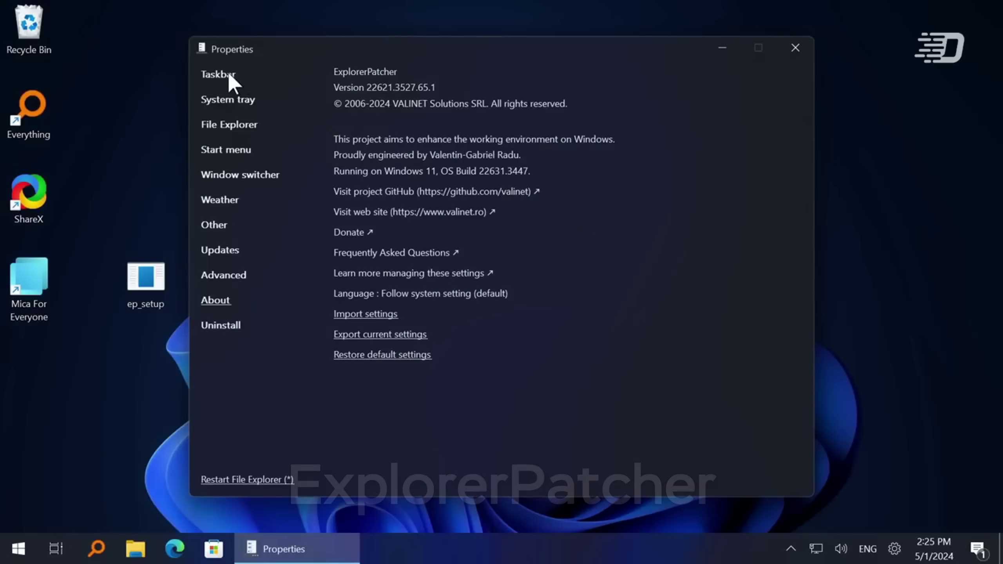
Look through the Taskbar settings of ExplorerPatcher, and the Advanced and Explorer settings of StartAllBack.
left_click(230, 76)
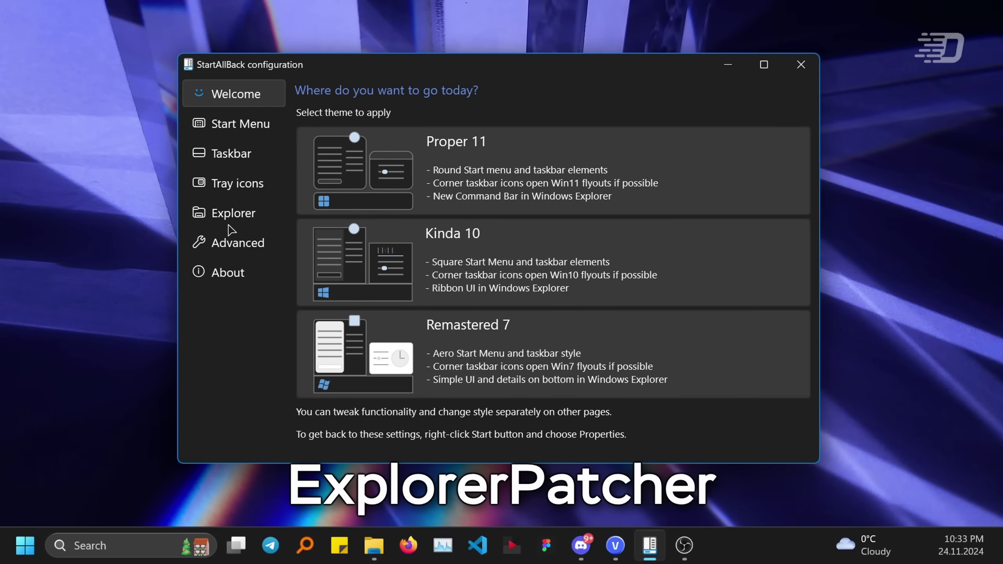
left_click(232, 241)
left_click(240, 215)
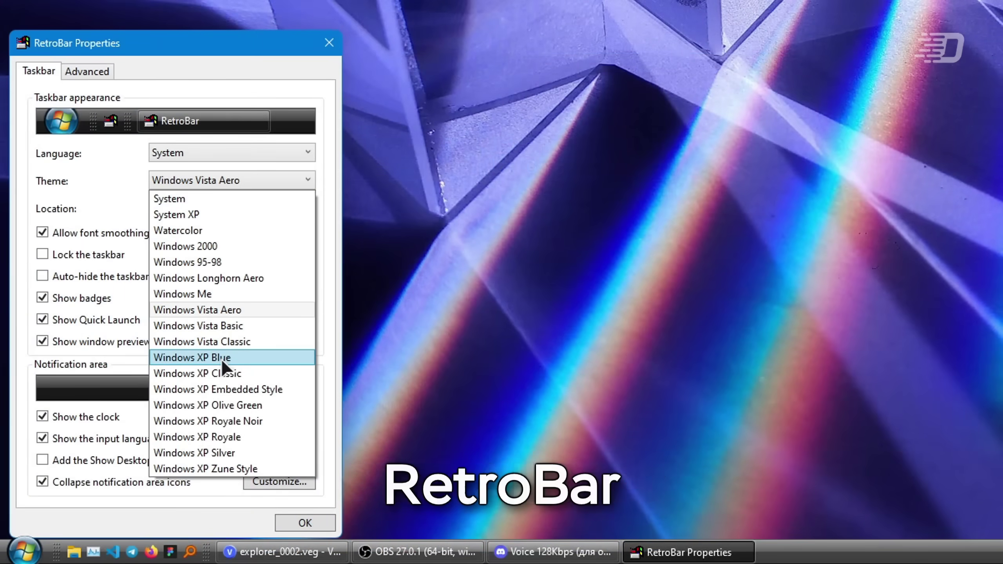
Switch the RetroBar taskbar theme to Windows XP Blue, and change it back to Windows Vista Aero.
left_click(221, 358)
left_click(217, 178)
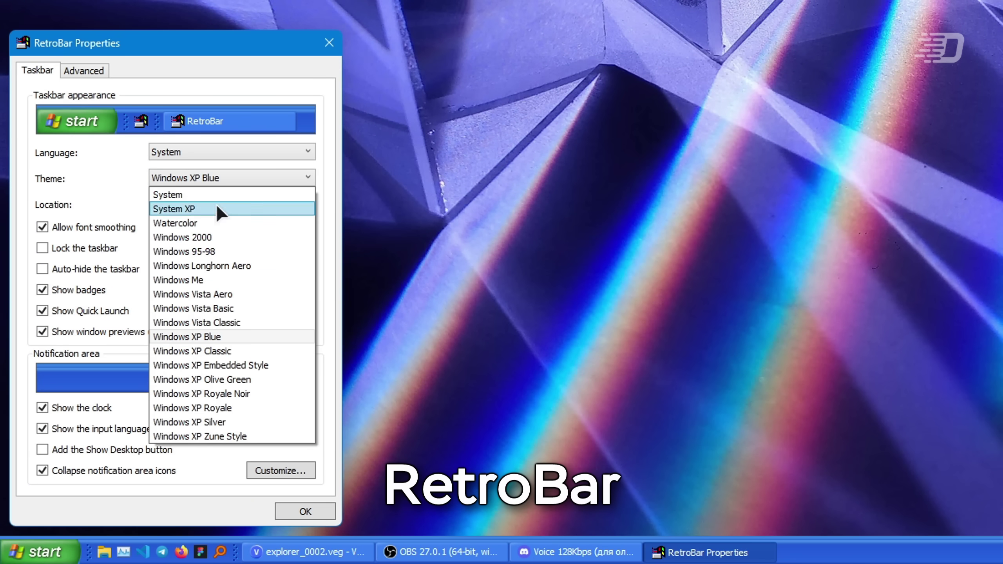
left_click(230, 299)
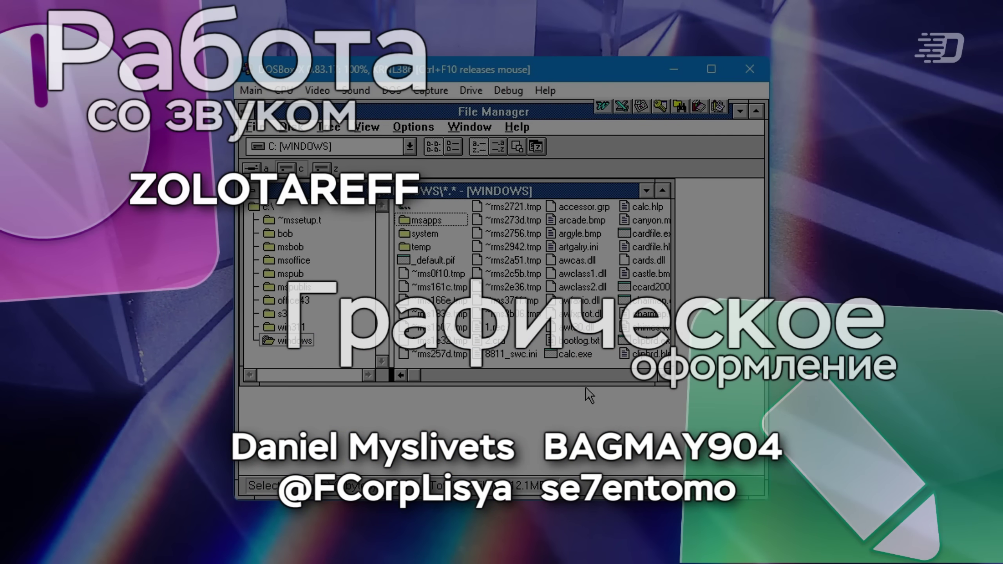
Find SYSTEM.INI in the WINDOWS folder of the Windows 3.x File Manager in DOSBox, and open it in Notepad.
left_click(593, 379)
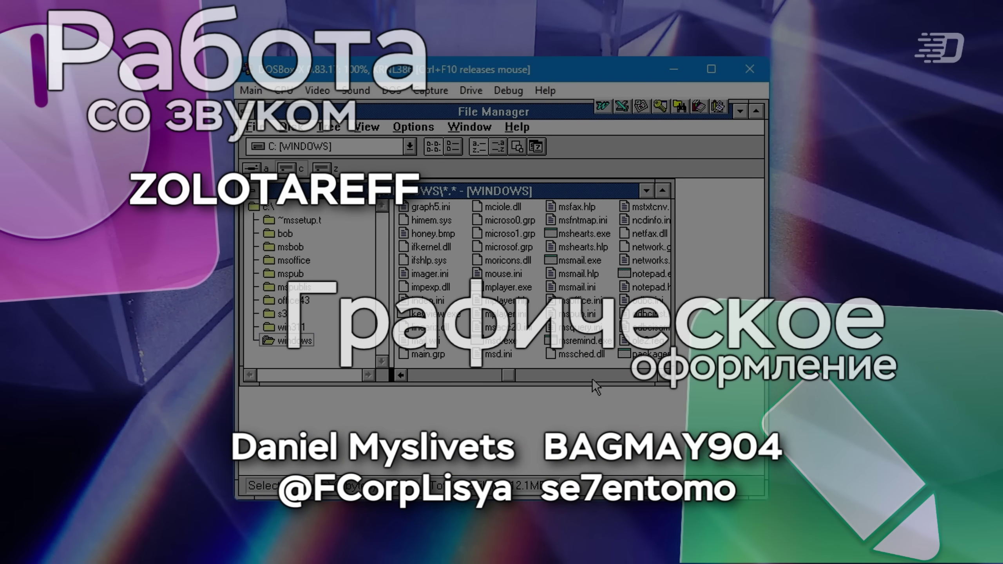
left_click(574, 248)
double_click(573, 248)
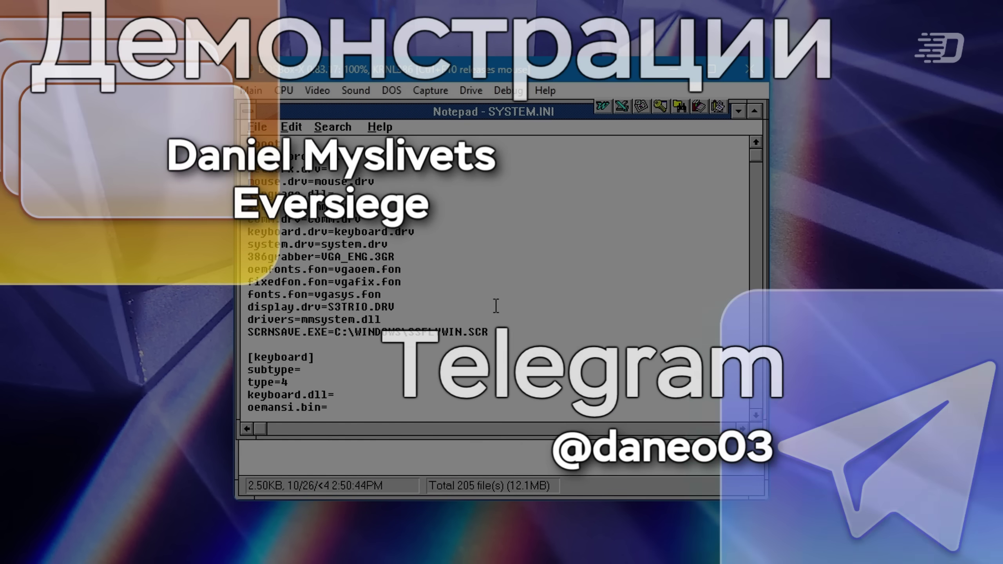